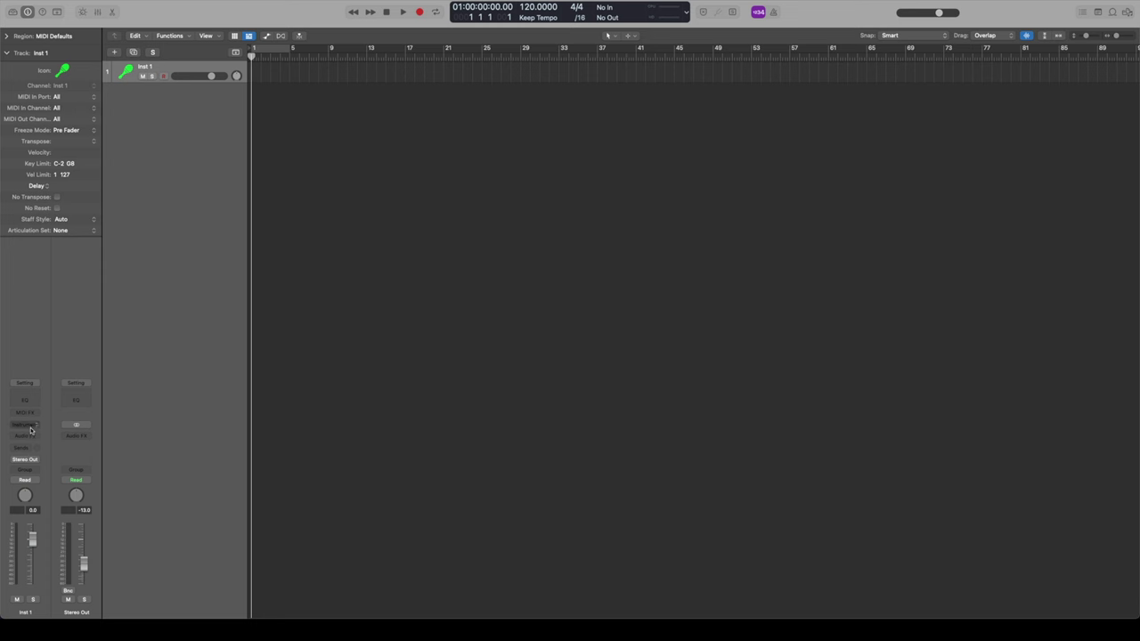
Step: Open the instrument plug-in list for the empty Inst 1 track
click(31, 429)
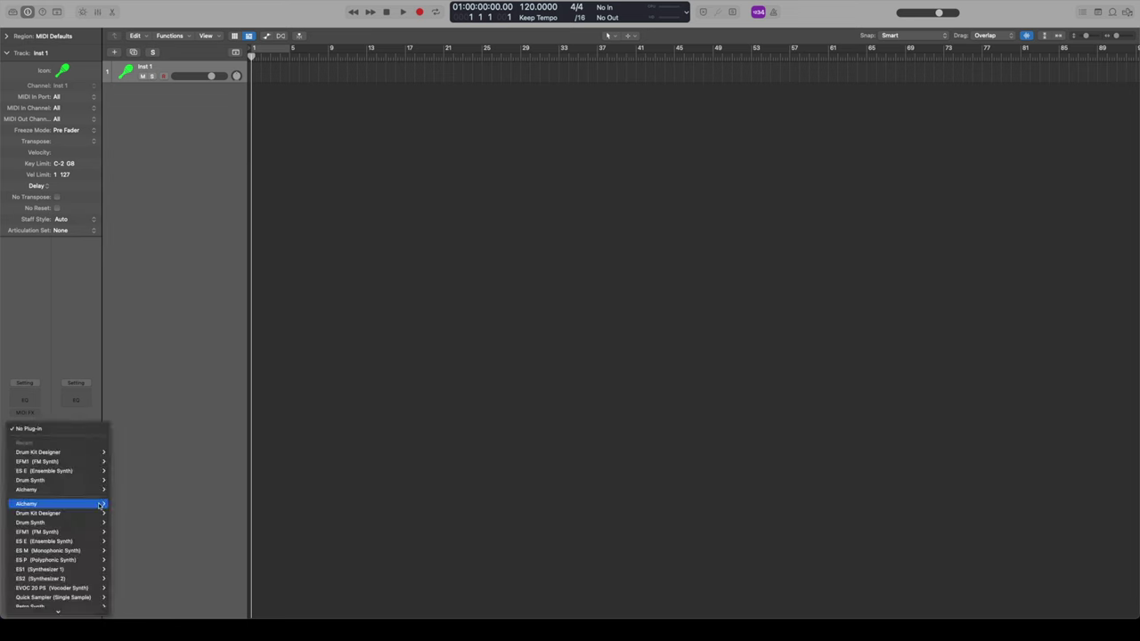
Step: Load Alchemy on Inst 1 and filter its preset browser to Soundscapes
click(120, 504)
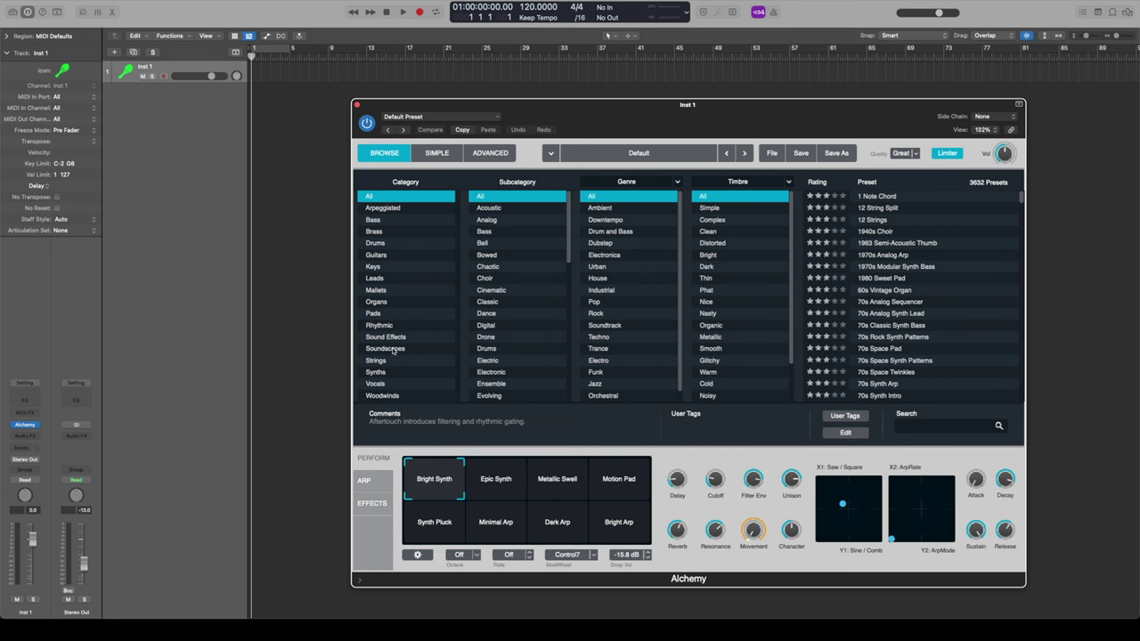
click(392, 350)
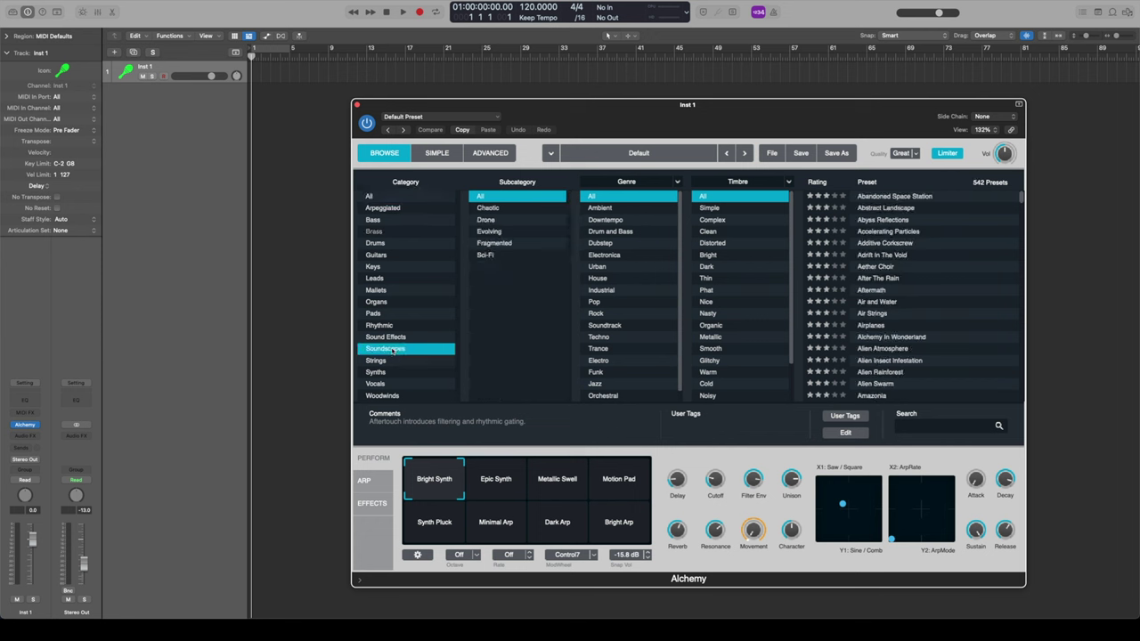
Step: Narrow Alchemy's Soundscapes presets to the Evolving subcategory and Ambient genre
click(490, 233)
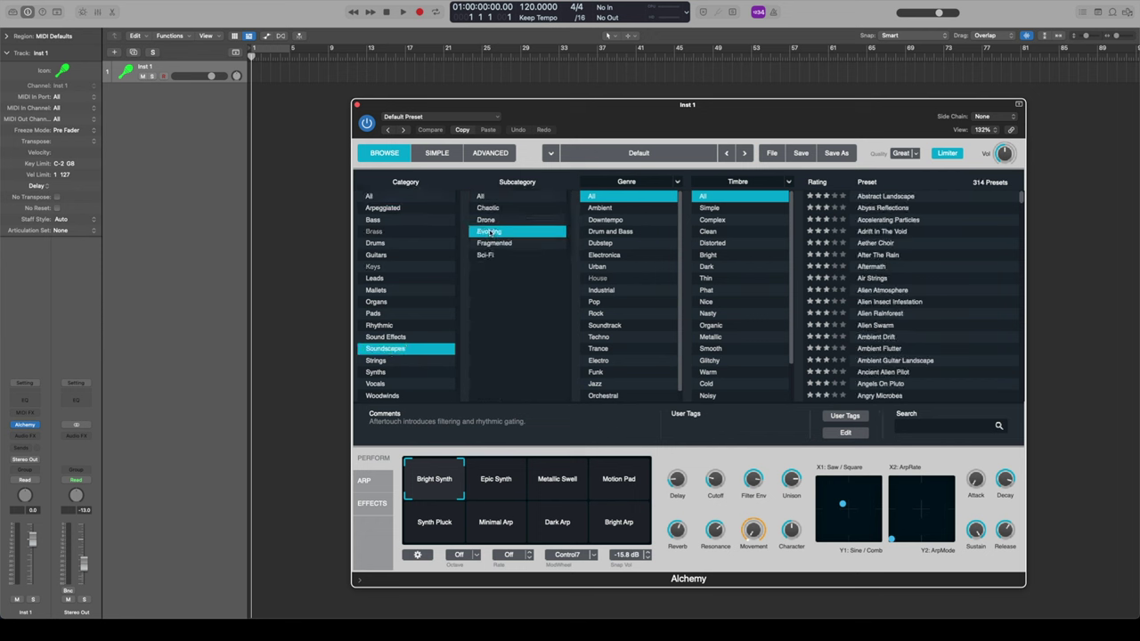
click(615, 210)
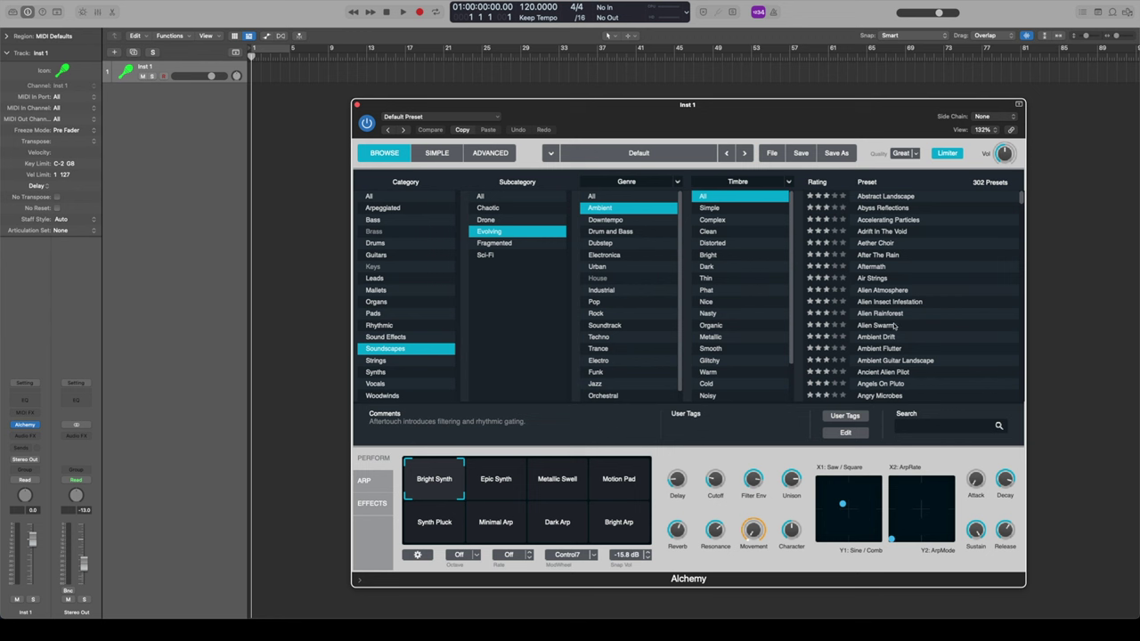
scroll(888, 298, down, 5)
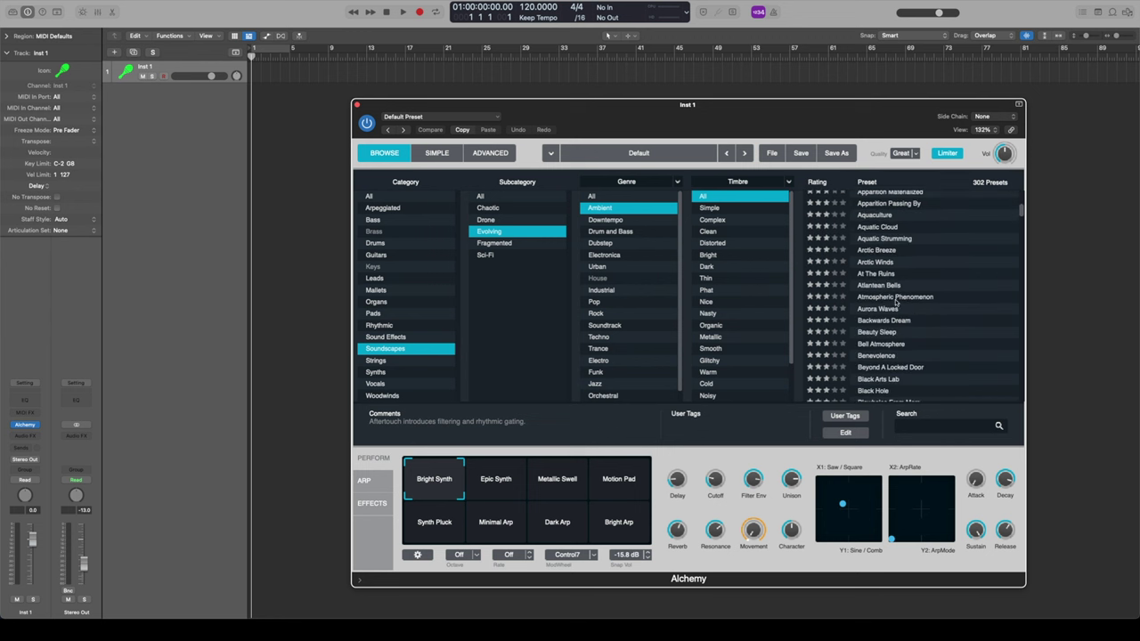
Step: Audition Atlantean Bells, Bell Atmosphere and Bowed Metal Space, ending back on Bell Atmosphere
click(878, 285)
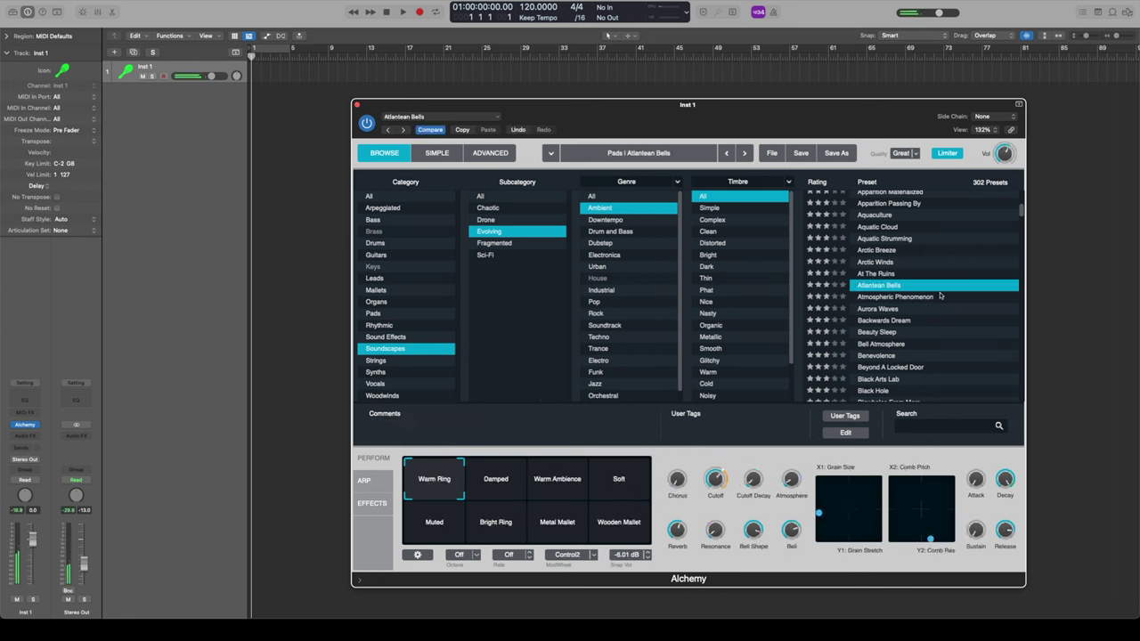
click(914, 342)
scroll(914, 342, down, 3)
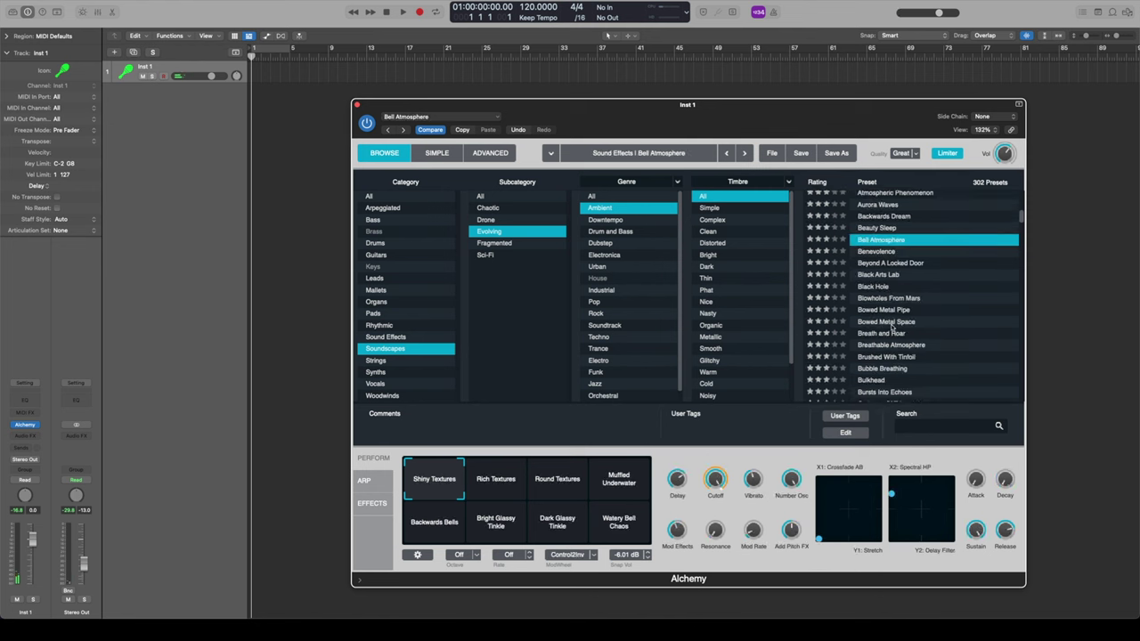
click(895, 321)
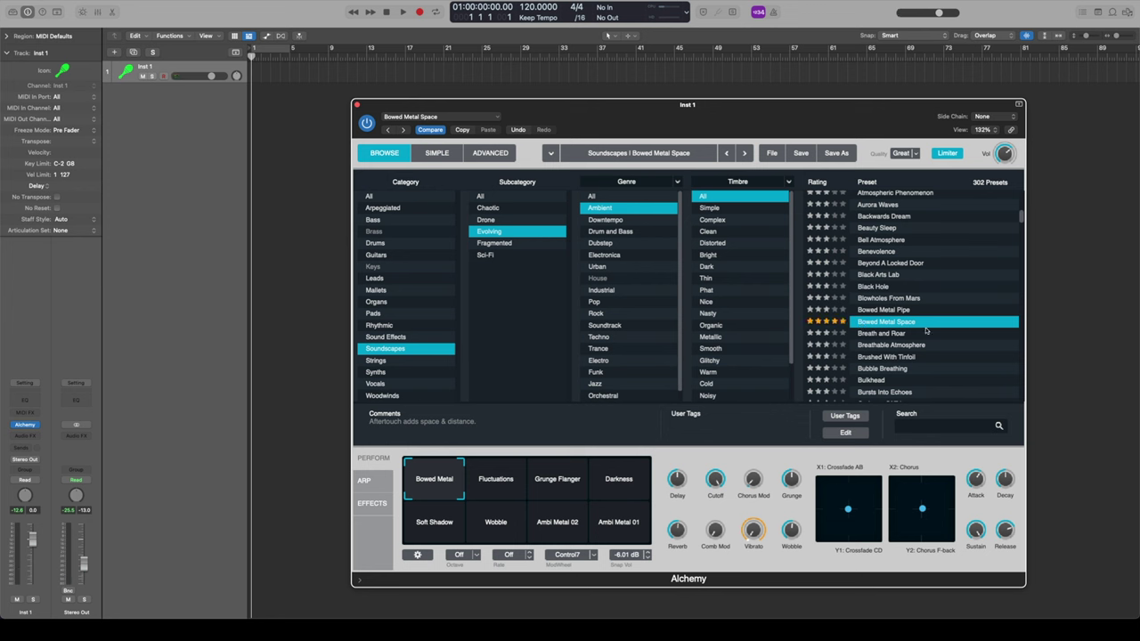
click(881, 239)
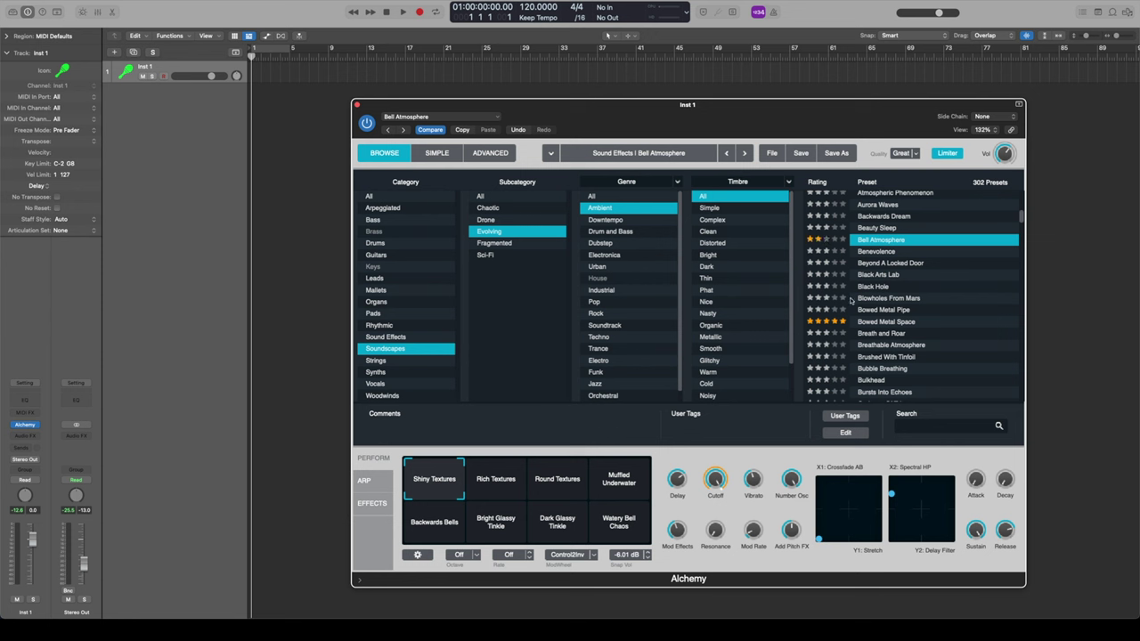
scroll(849, 309, up, 4)
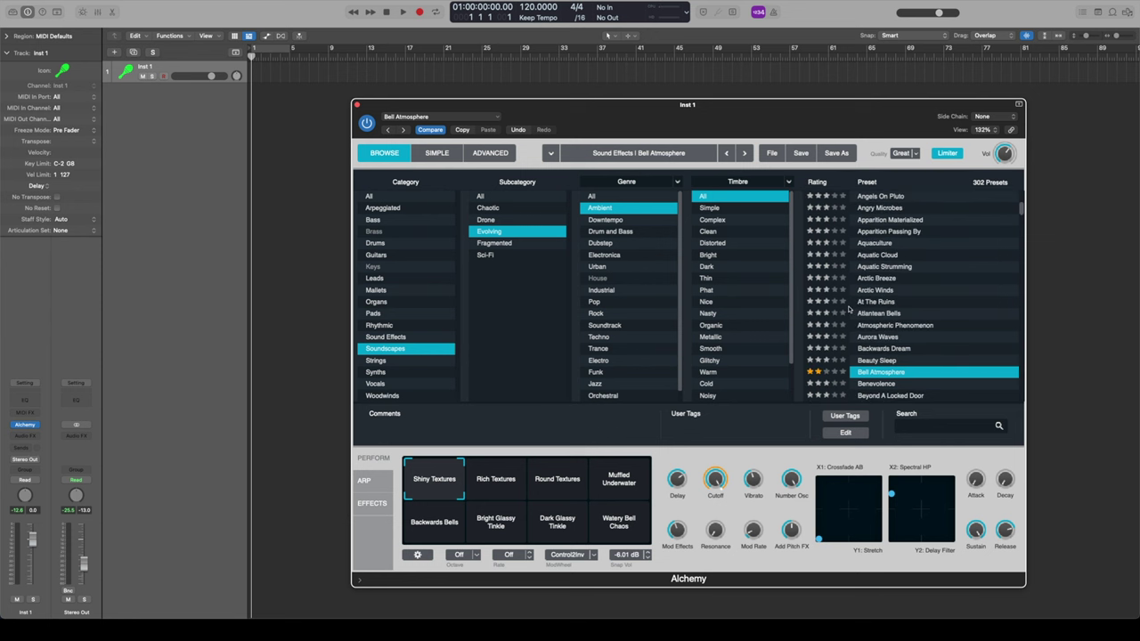
Step: Sort by rating, load Bowed Metal Space, morph across the Perform pads, then open Advanced view
click(816, 183)
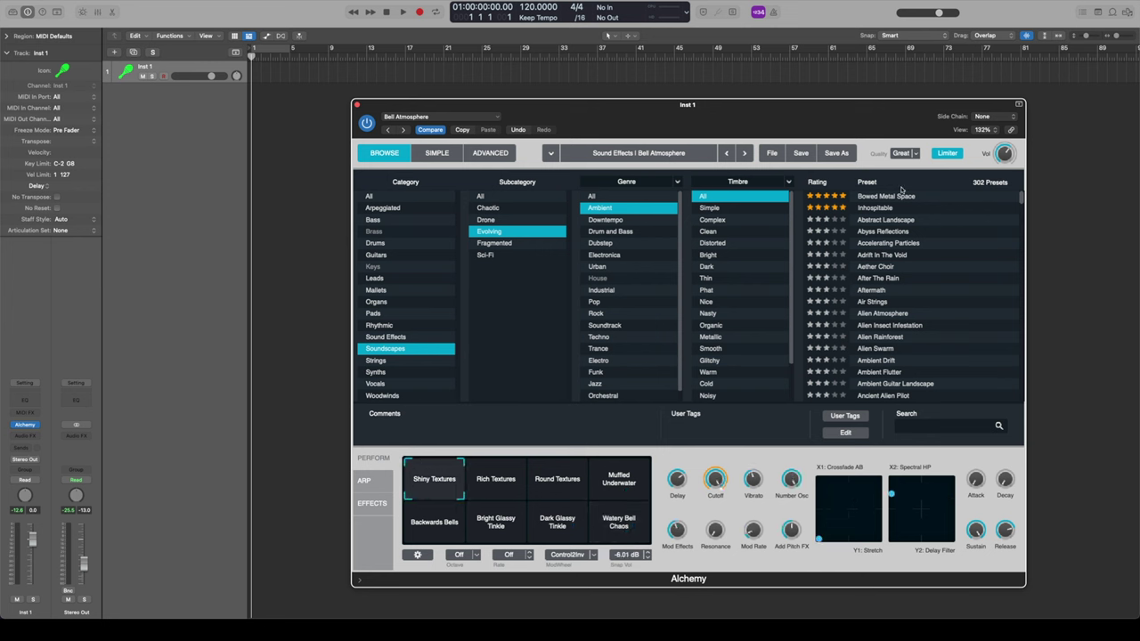
click(898, 196)
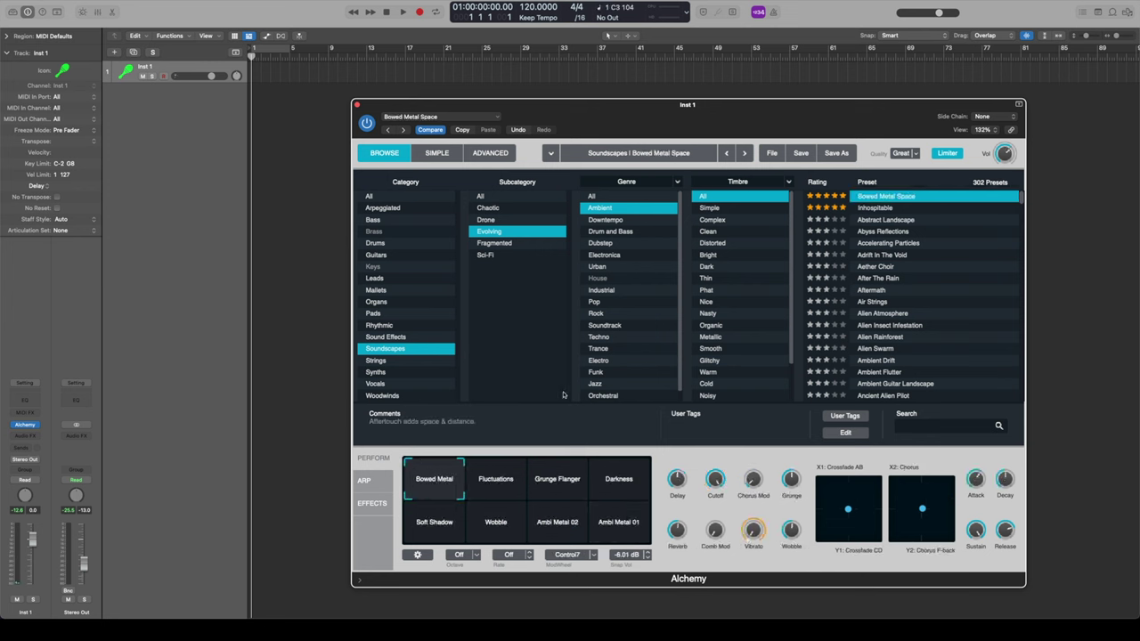
drag(449, 471, 443, 521)
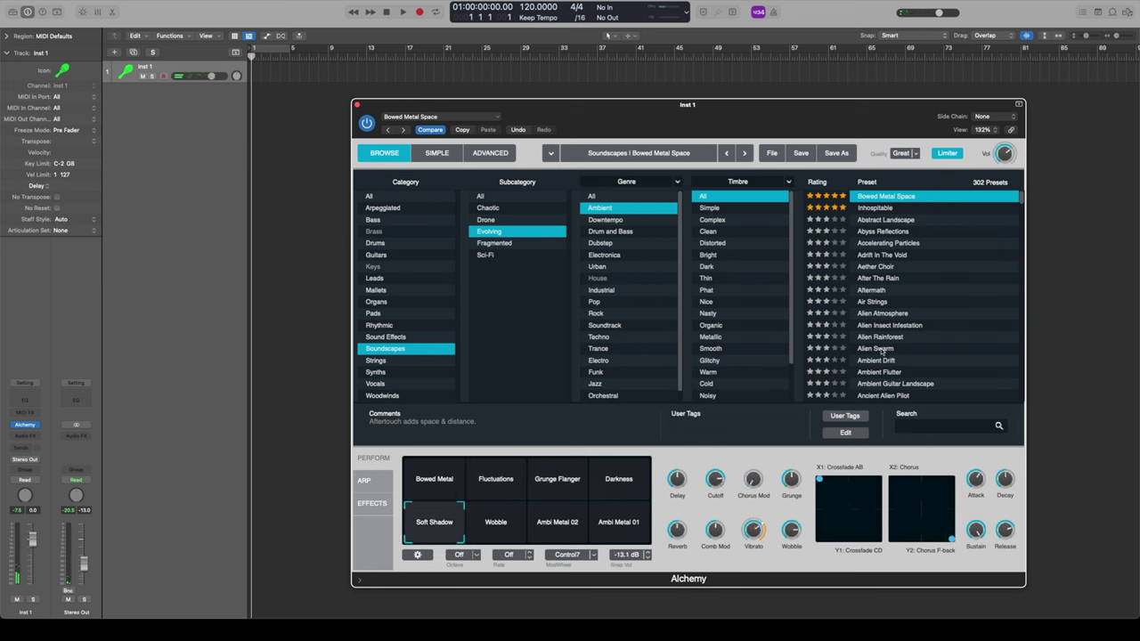
click(472, 156)
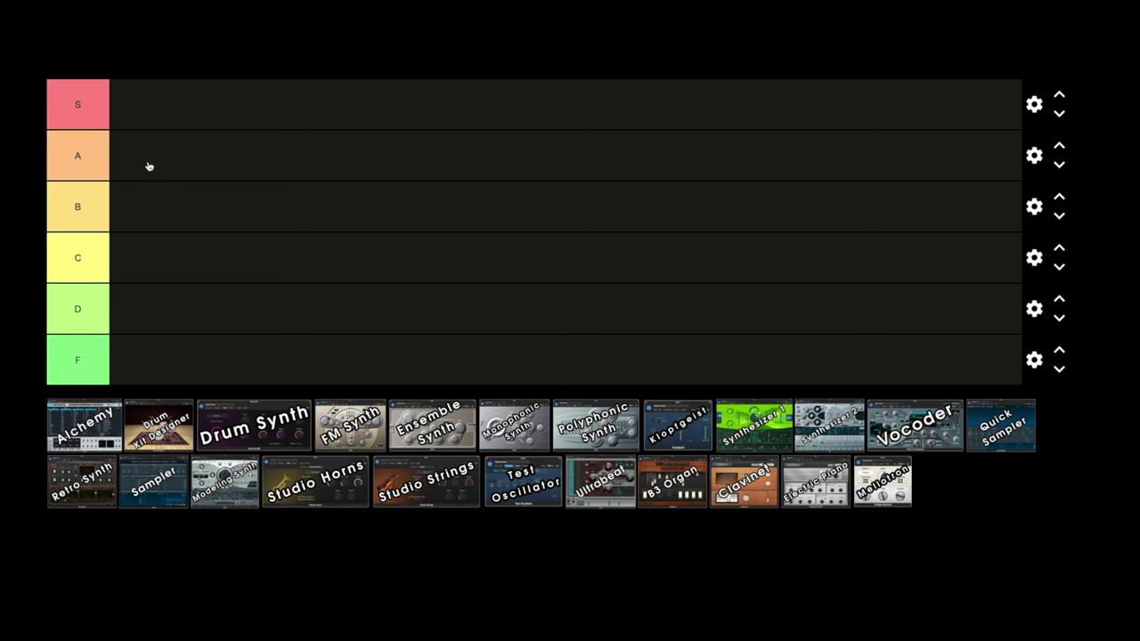
Step: Rank Alchemy in the S tier and reopen Inst 1's instrument plug-in list
drag(80, 426, 149, 98)
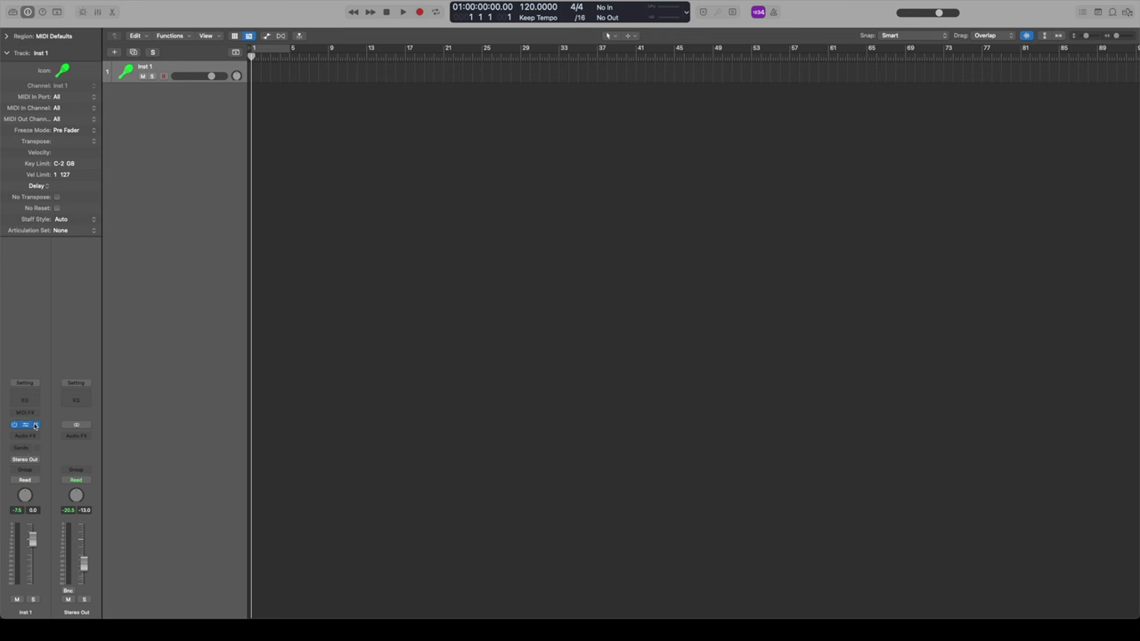
click(27, 425)
Step: Load Drum Kit Designer, switch the kick to SoCal 3 then SoCal 2, and browse snares
mouse_move(80, 369)
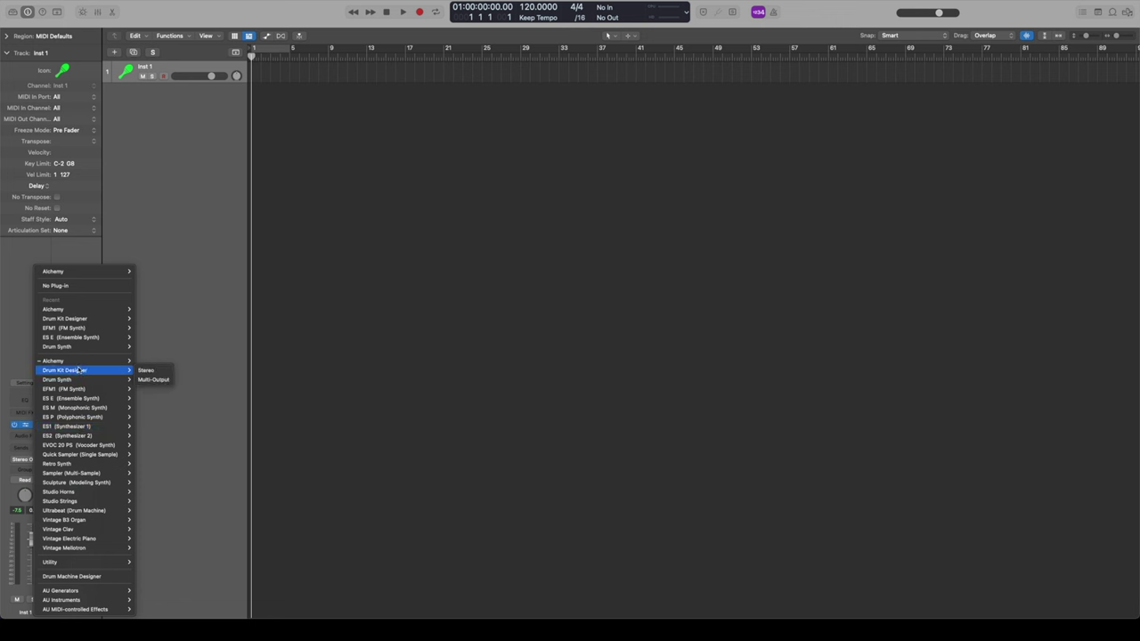
click(147, 372)
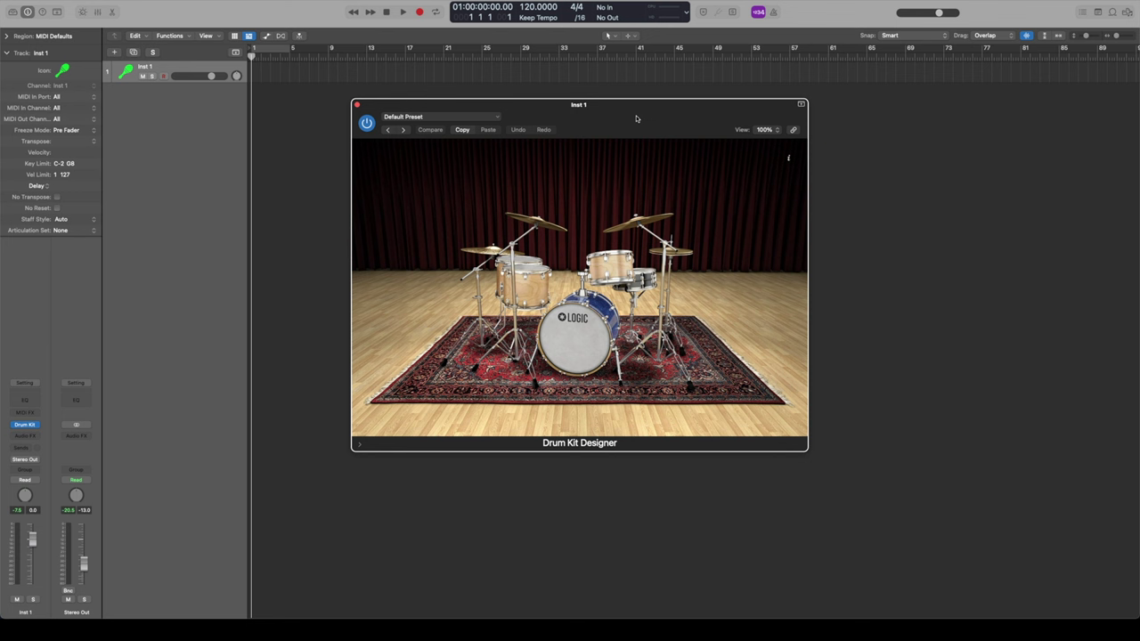
click(578, 339)
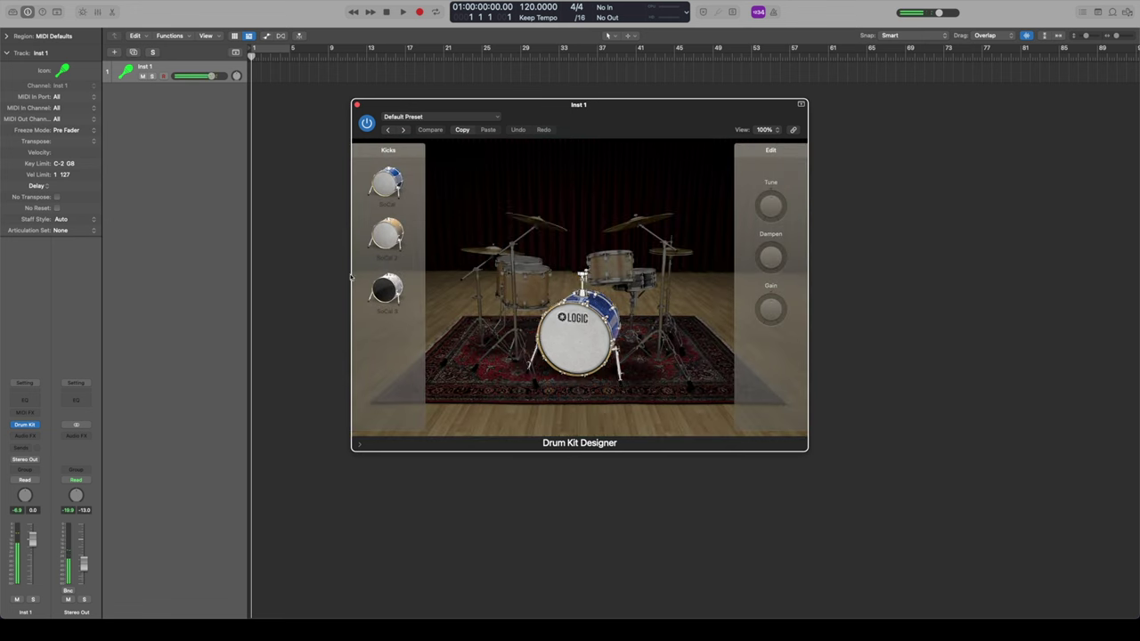
click(384, 283)
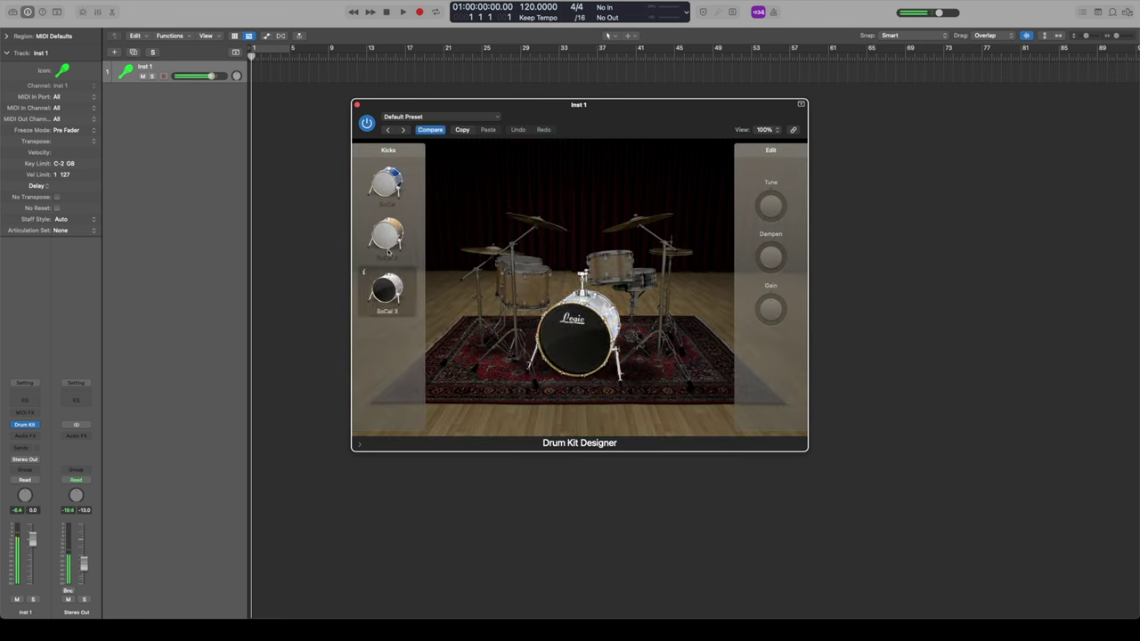
click(367, 224)
click(640, 279)
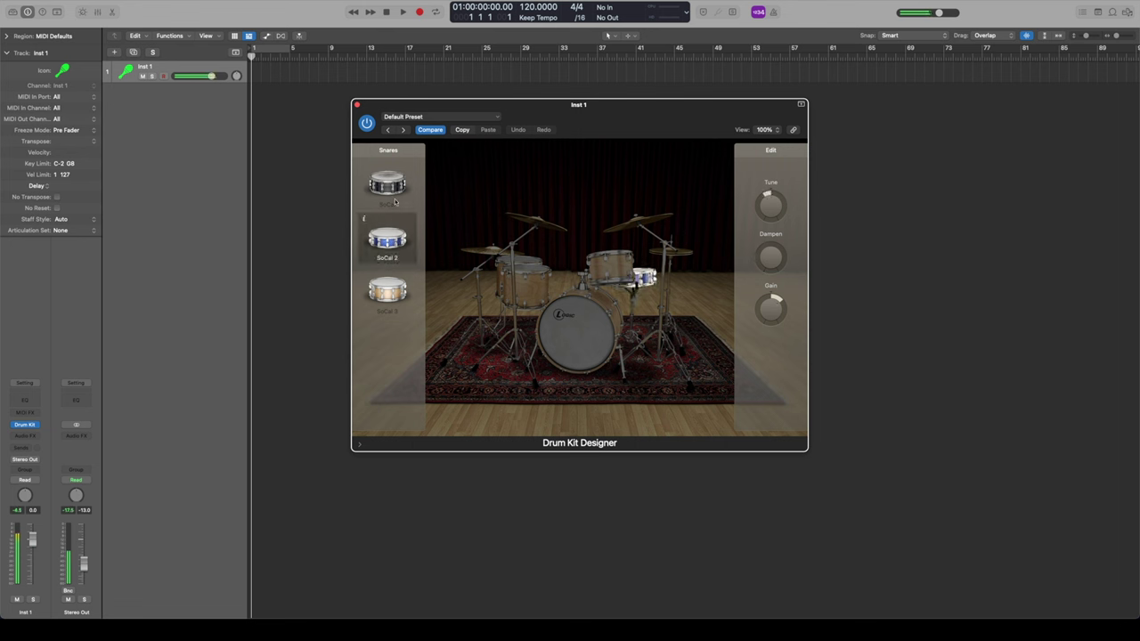
click(472, 238)
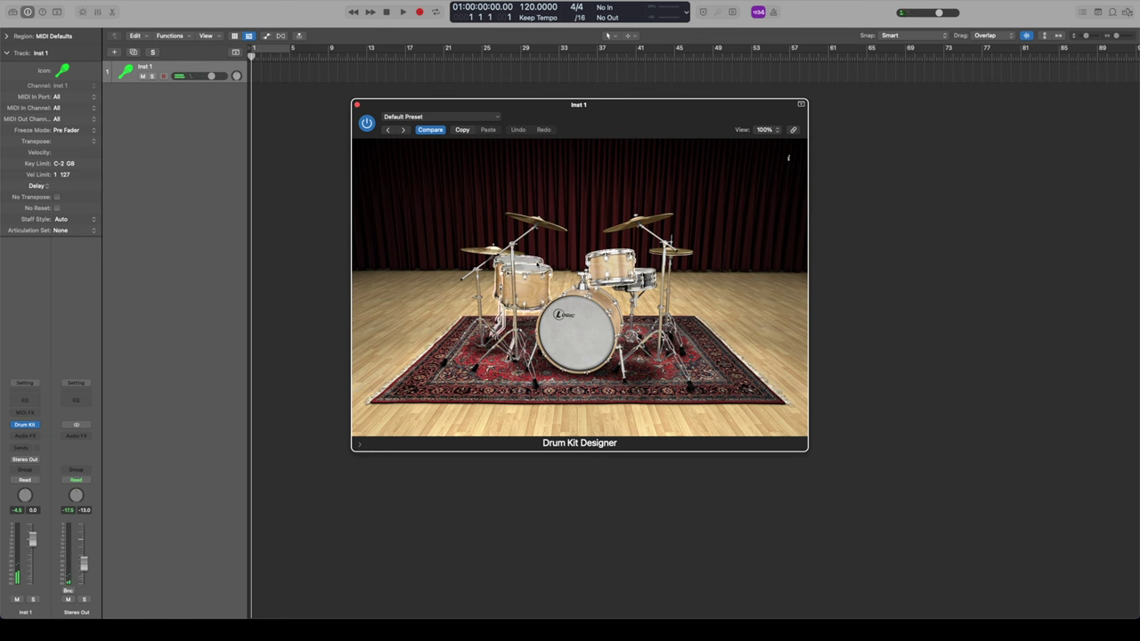
Step: Inspect the tom tune and dampening settings for the mid, high and low toms
click(521, 286)
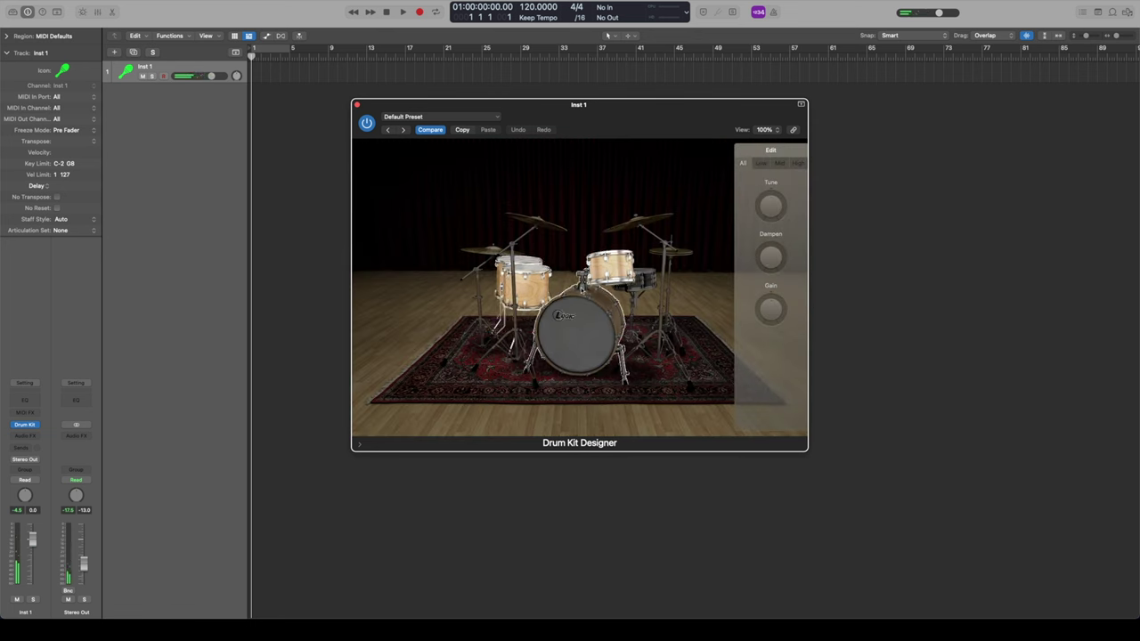
mouse_move(763, 198)
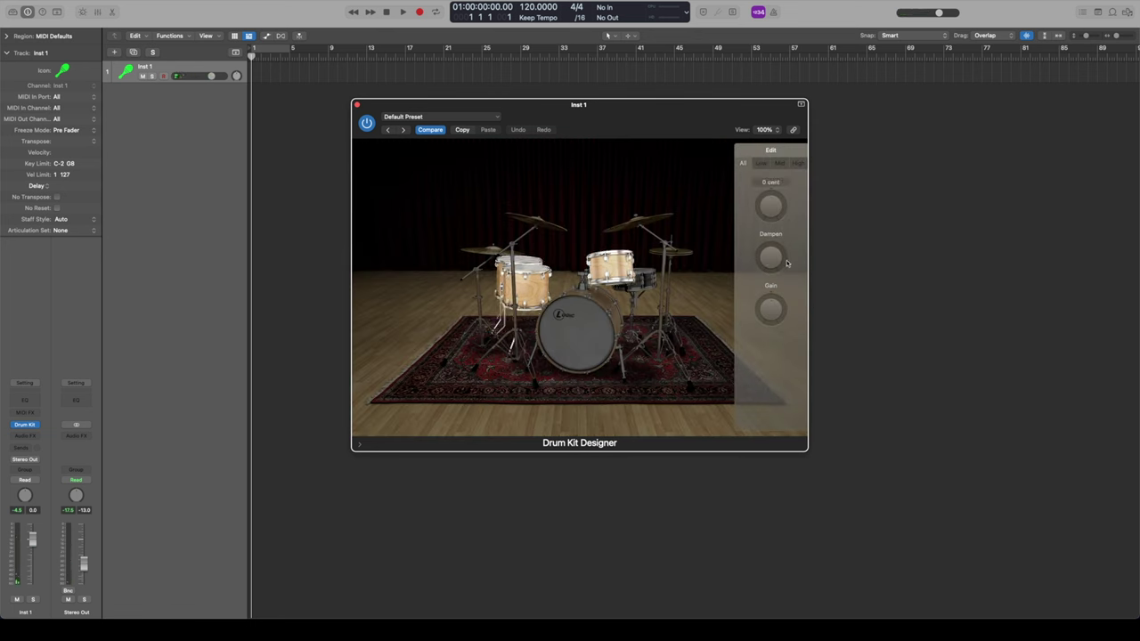
mouse_move(776, 307)
click(775, 165)
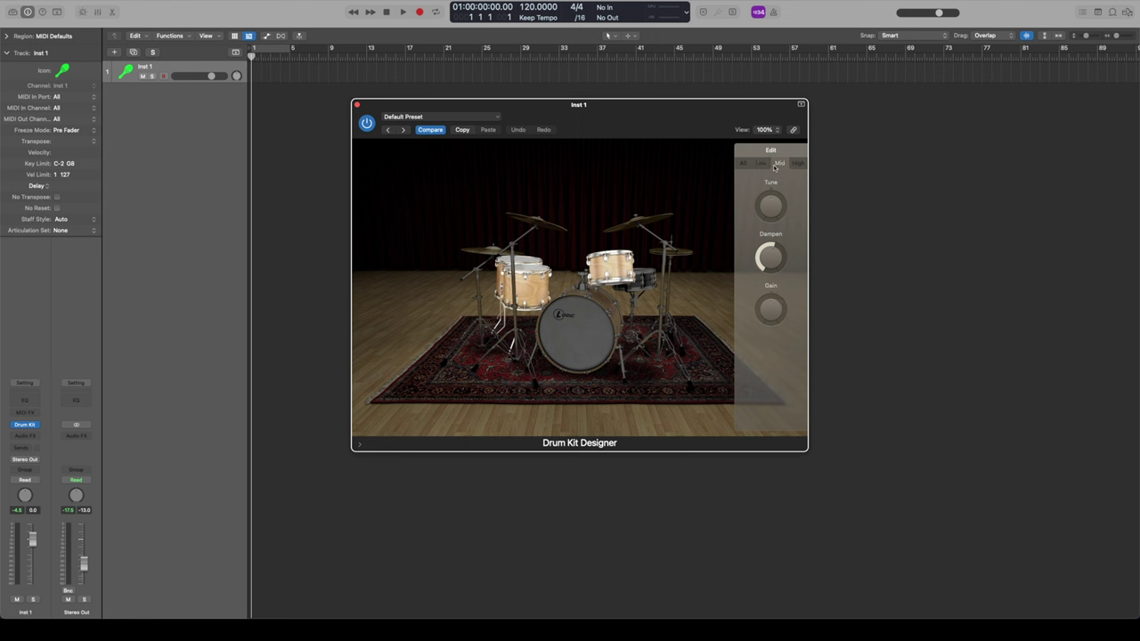
click(800, 164)
click(760, 166)
click(702, 353)
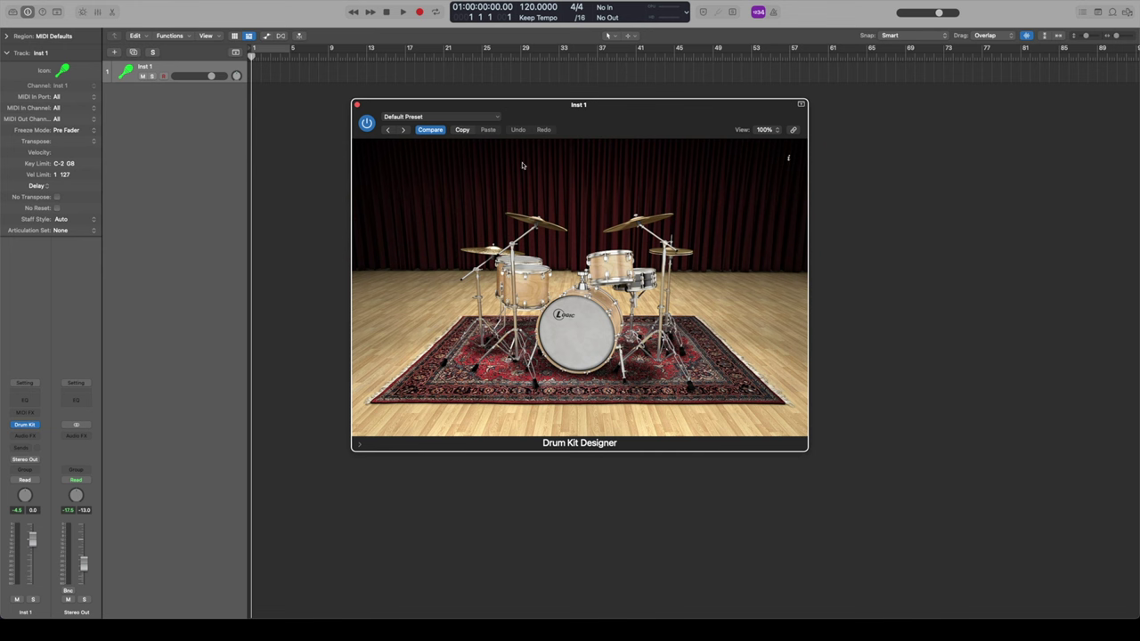
Step: Load the Manchester Kit preset and check its kick drum choices
click(491, 119)
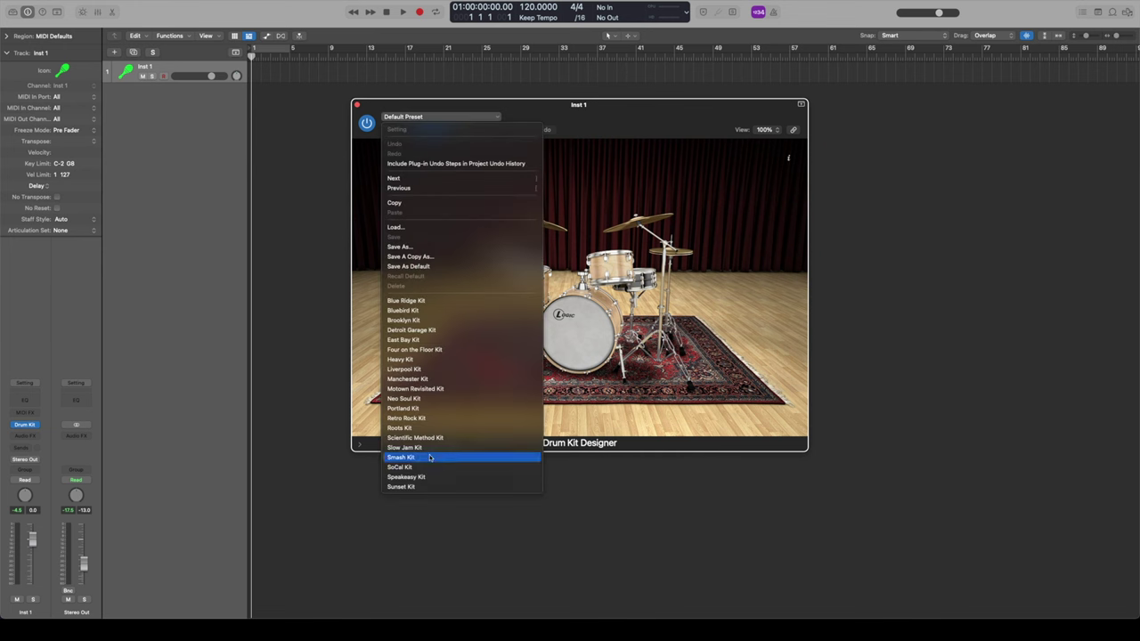
click(409, 379)
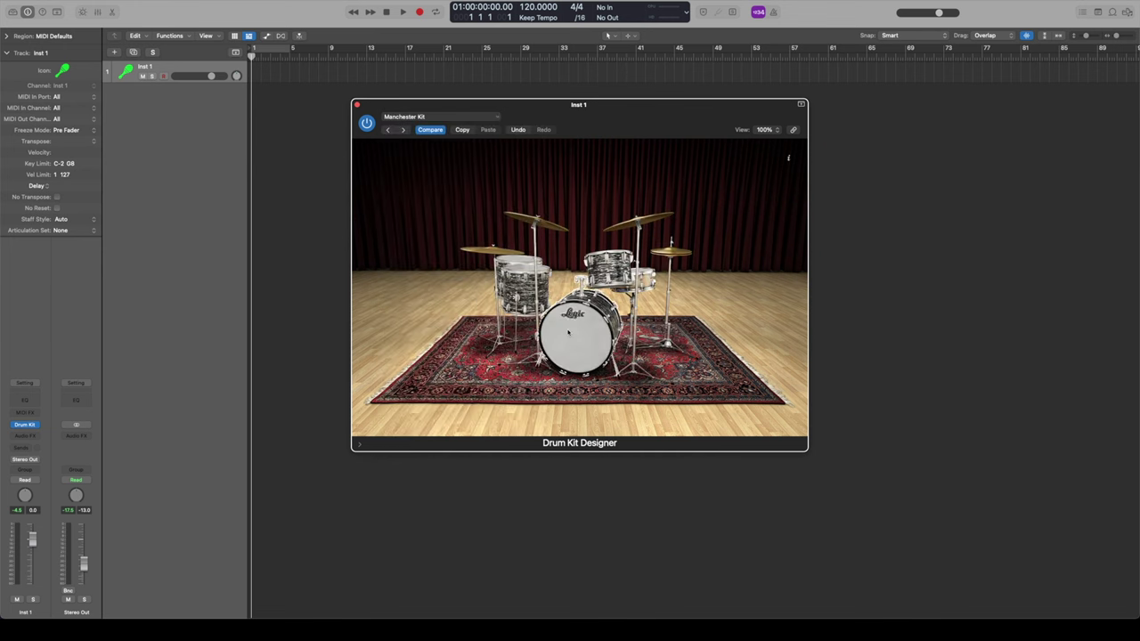
click(568, 332)
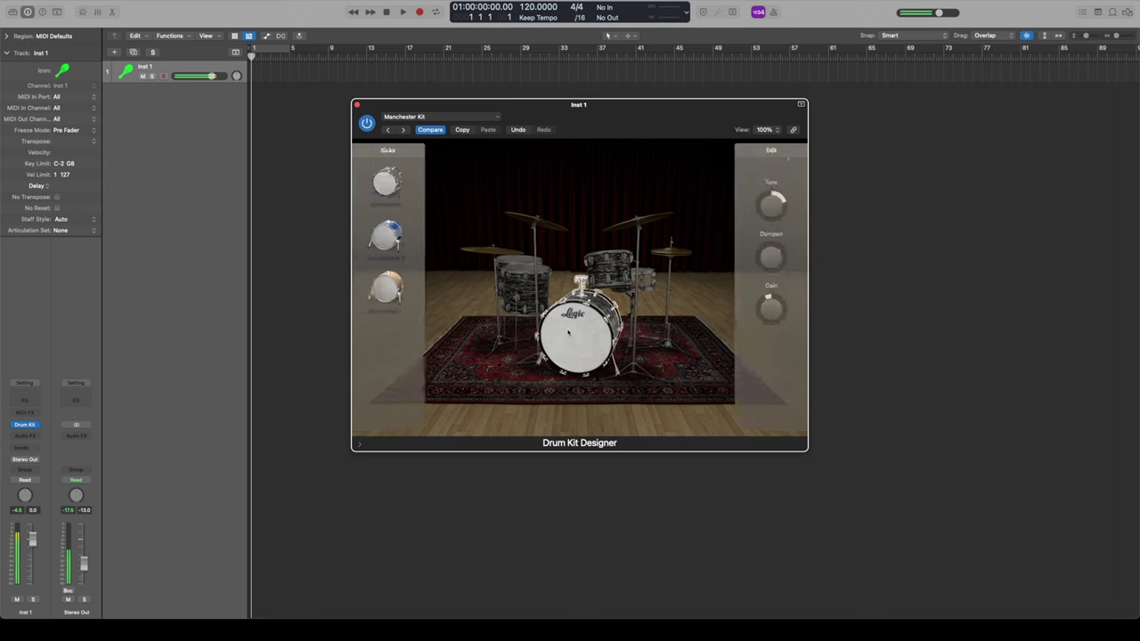
click(668, 196)
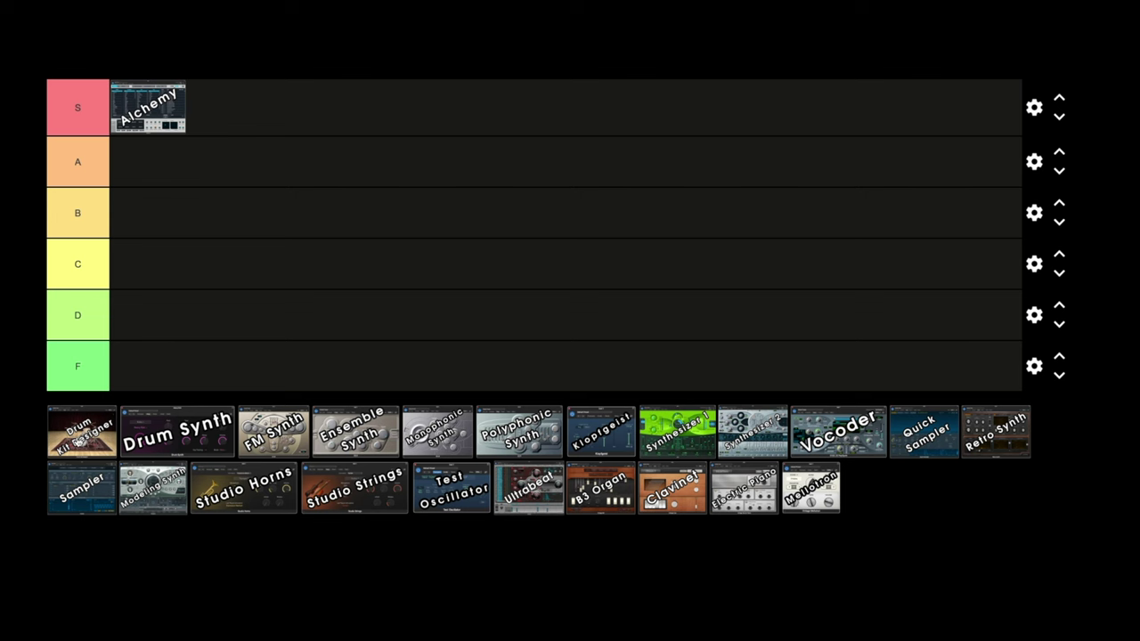
Step: Place Drum Kit Designer in the A tier below Alchemy
drag(79, 441, 181, 159)
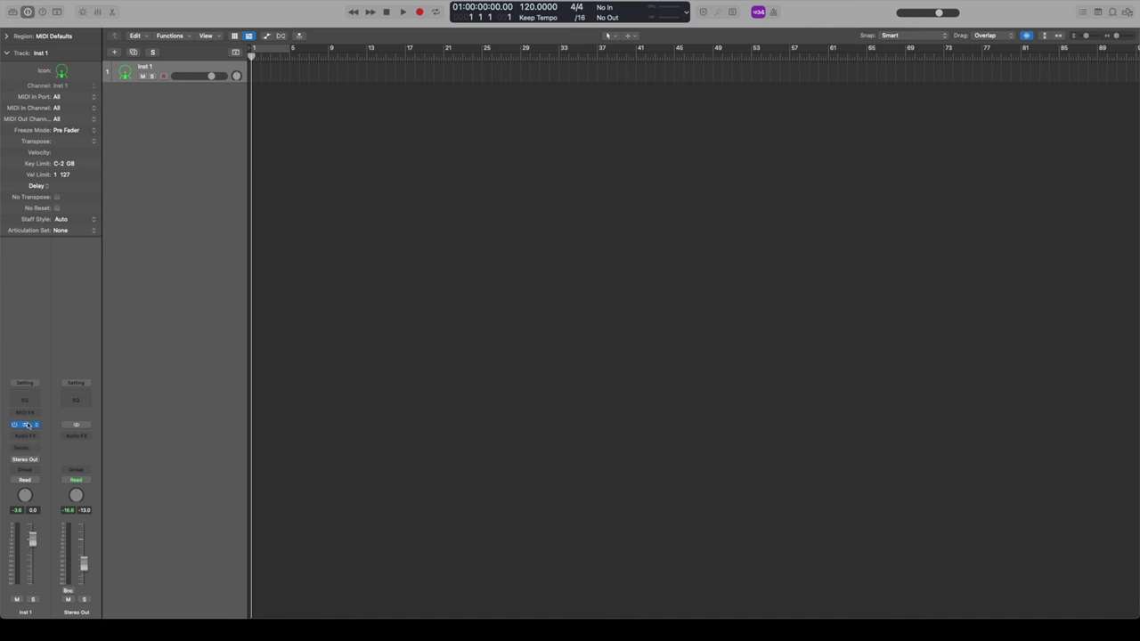
Step: Open the Drum Synth window on Inst 1, showing the Heavy Kick sound
click(25, 425)
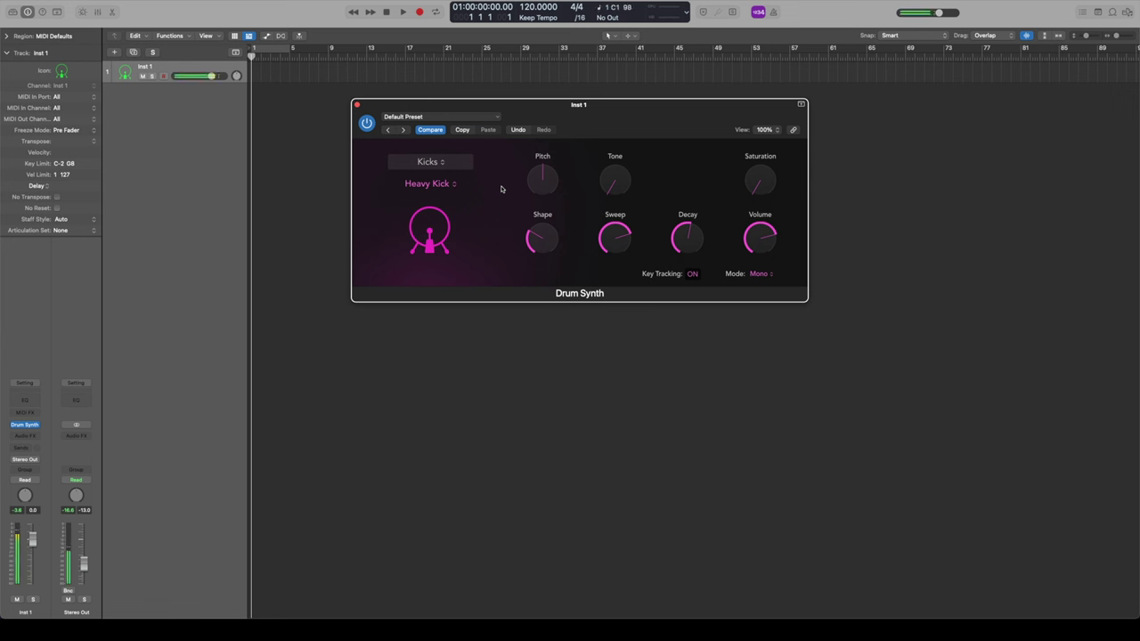
Step: Keep Heavy Kick, then change Drum Synth's category from Kicks to Snares and Claps
click(430, 183)
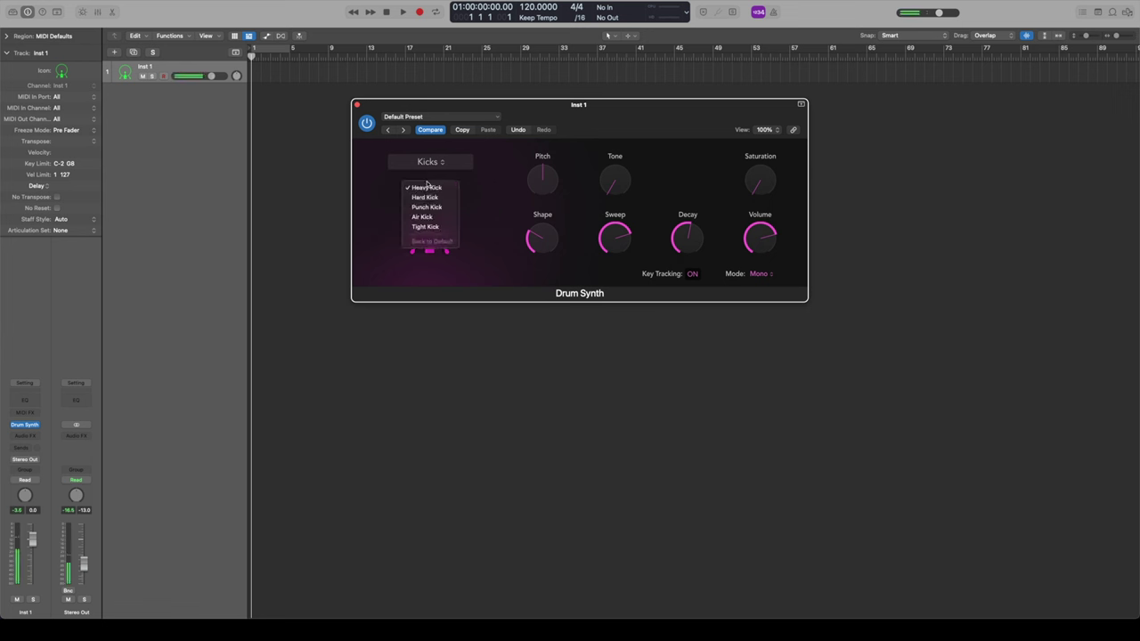
click(492, 228)
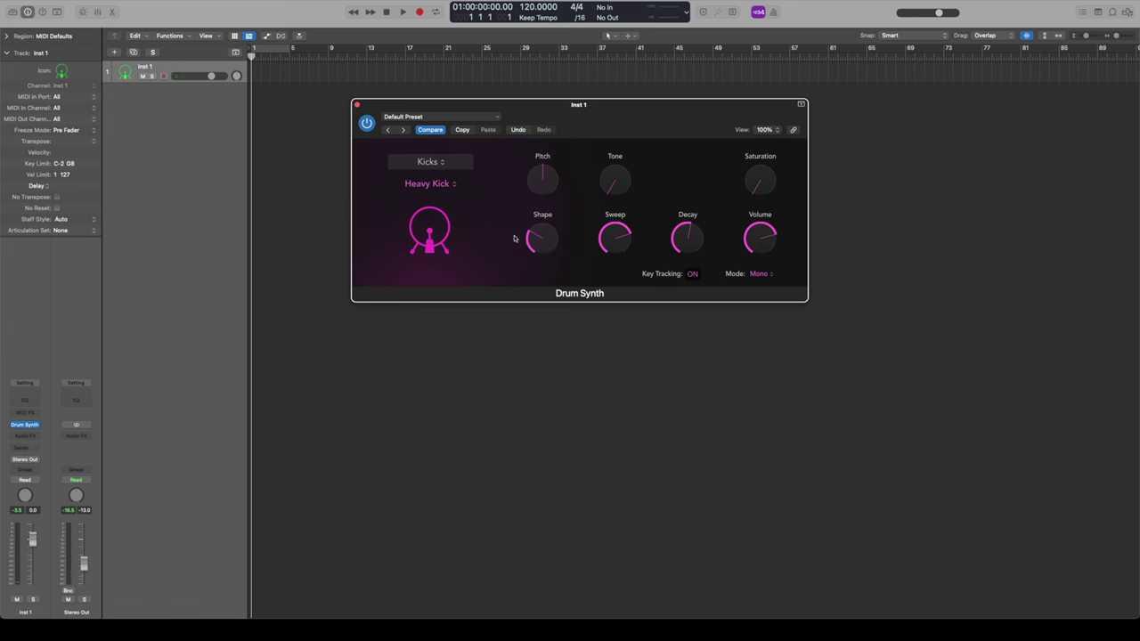
click(430, 162)
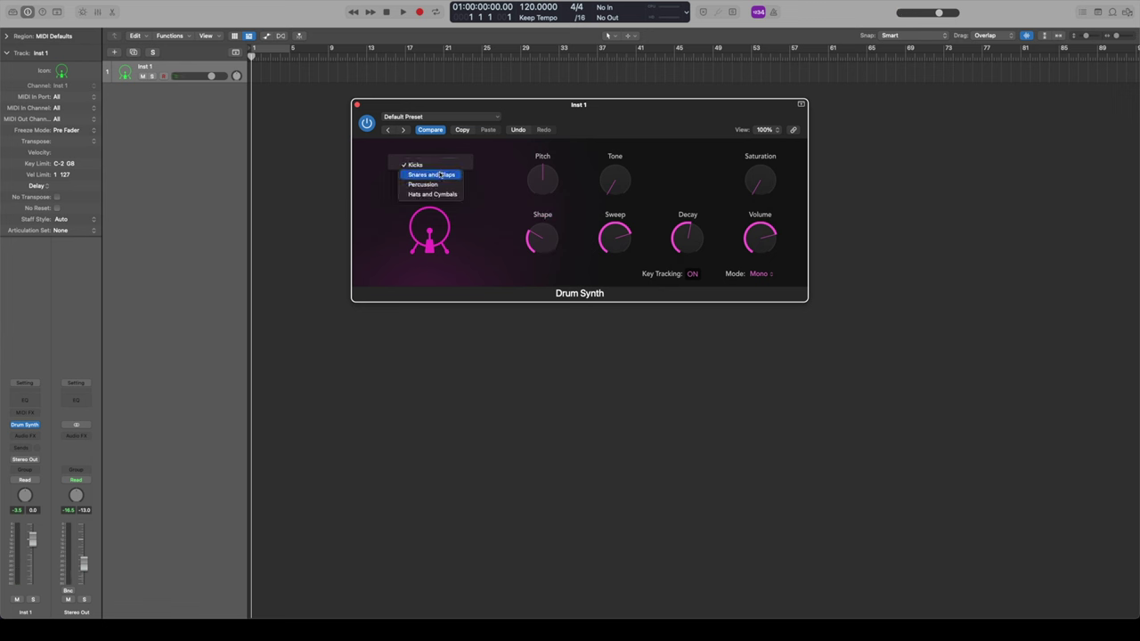
click(440, 176)
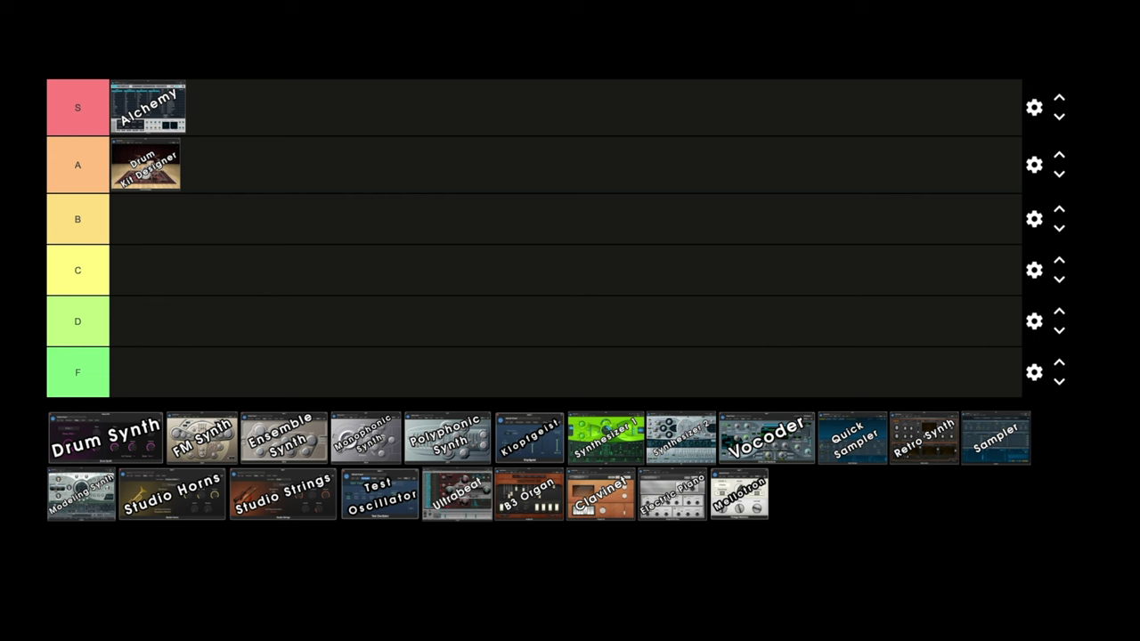
Step: Place Drum Synth in tier C and load EFM1 on Inst 1 in its place
drag(118, 442, 153, 272)
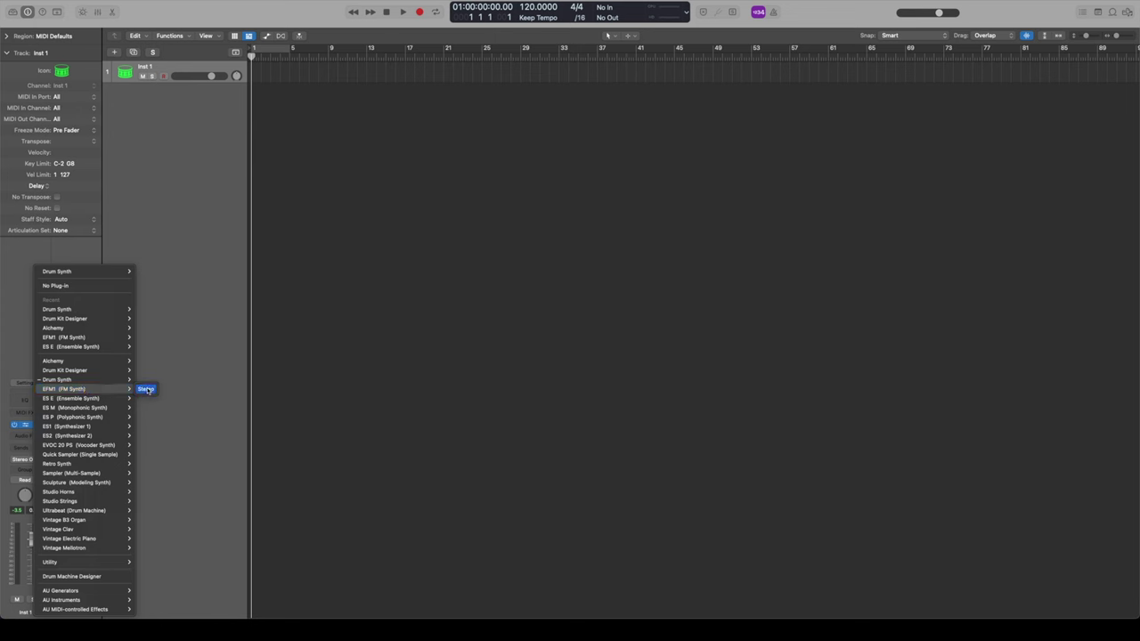
click(145, 389)
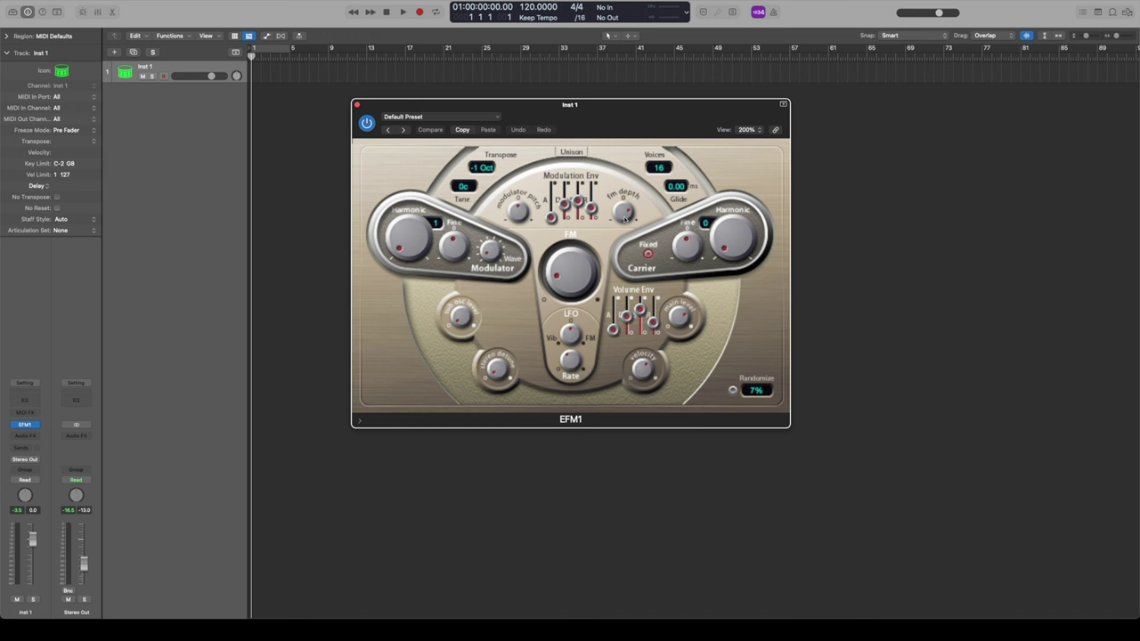
Step: Choose House Bass from the 03 FM Bass presets in EFM1's preset menu
click(491, 119)
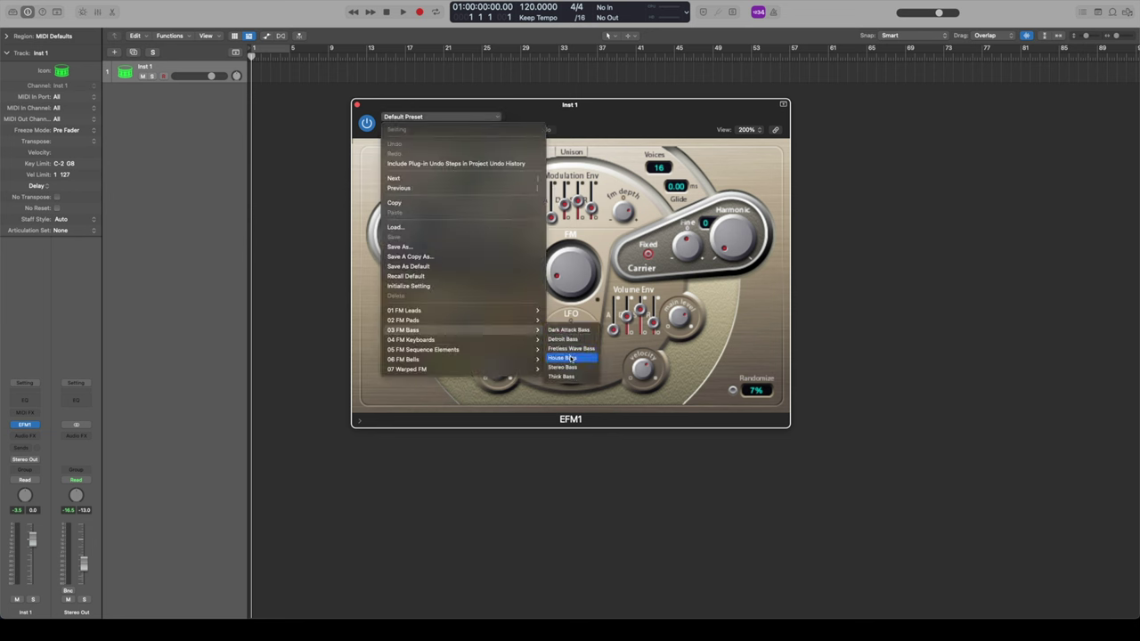
click(668, 339)
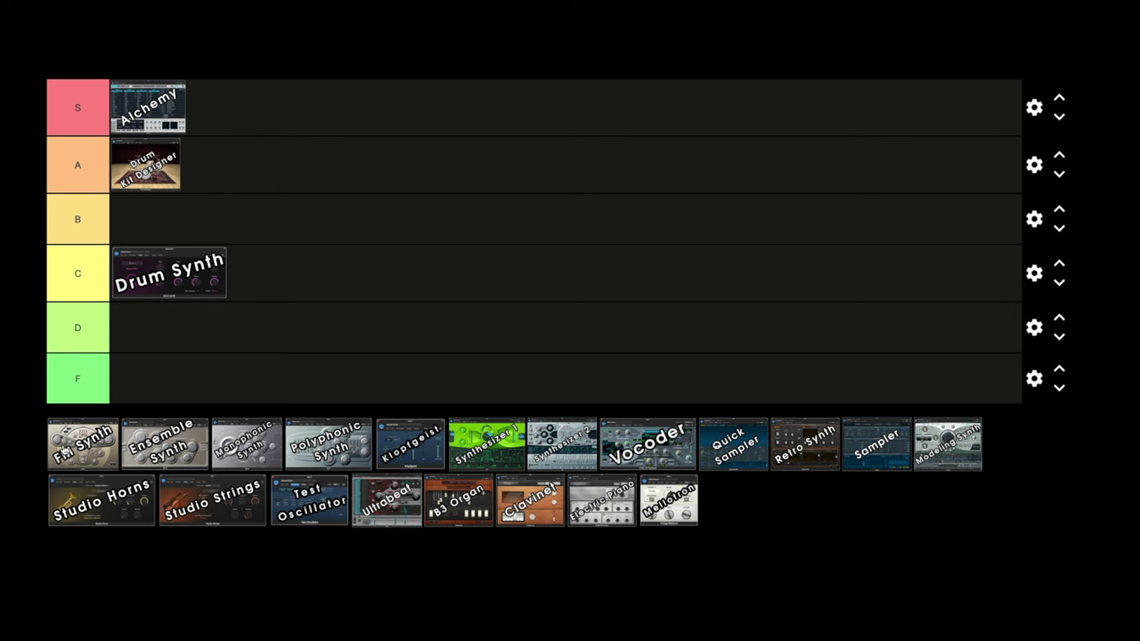
Step: Place the FM Synth tile in tier B of the tier list
drag(214, 450, 187, 227)
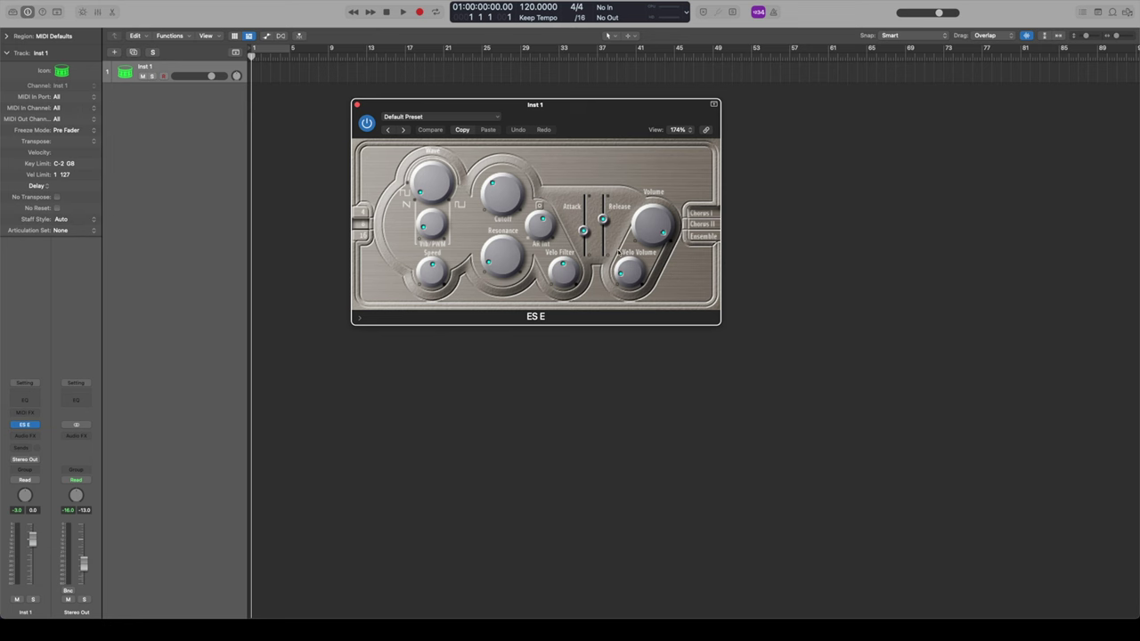
Step: Enlarge the ES E window and load its Dark Synth Pad preset
drag(717, 330, 830, 427)
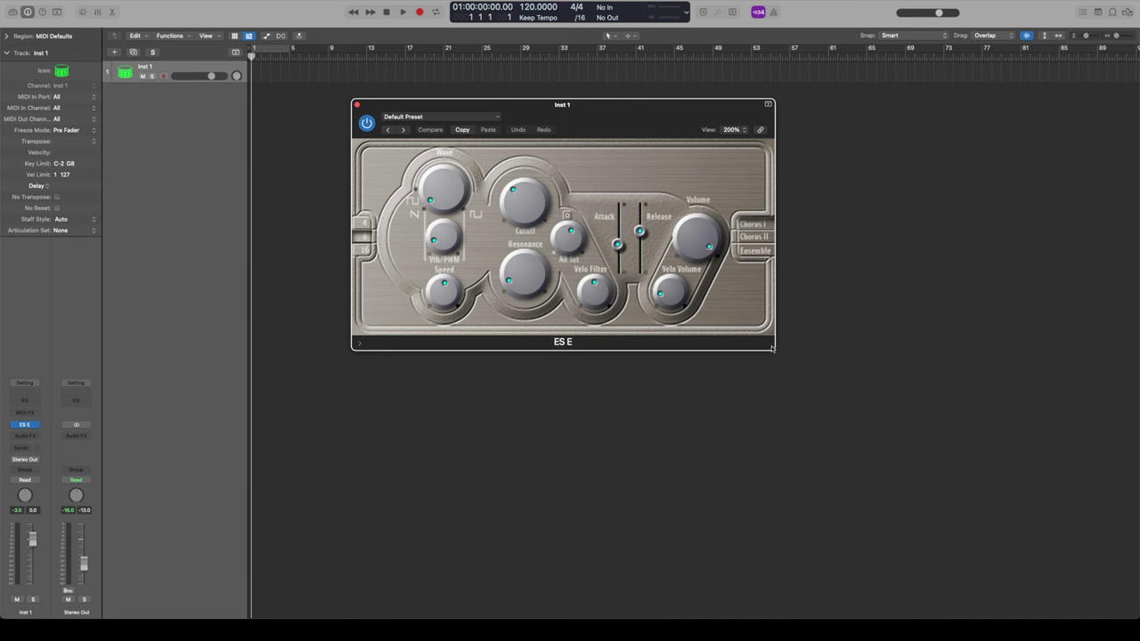
drag(773, 350, 806, 448)
click(465, 117)
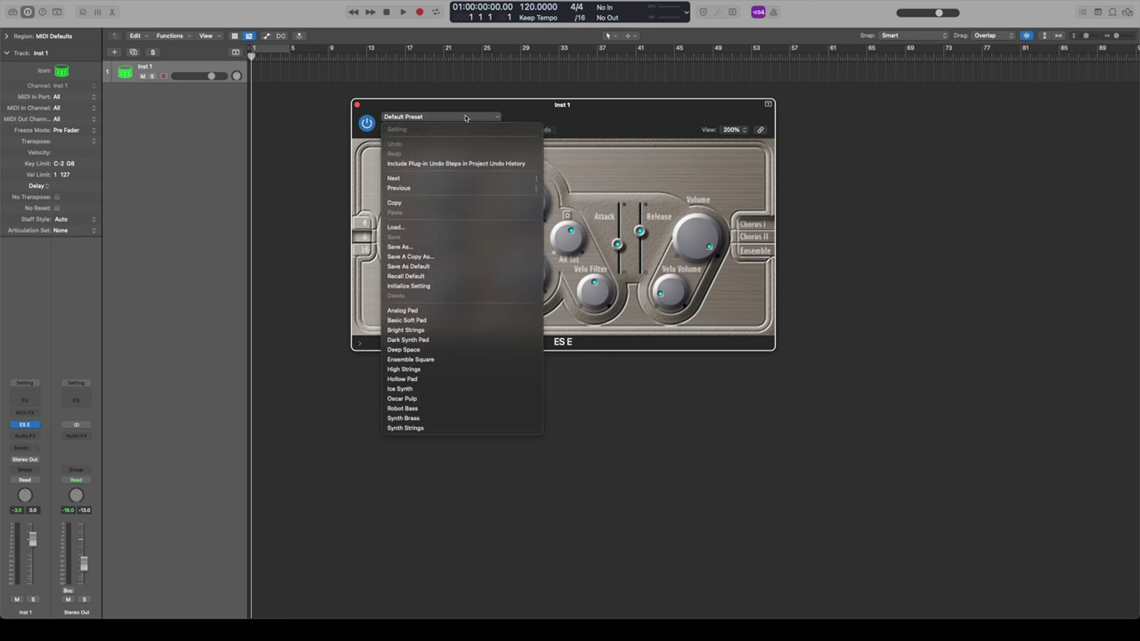
click(445, 340)
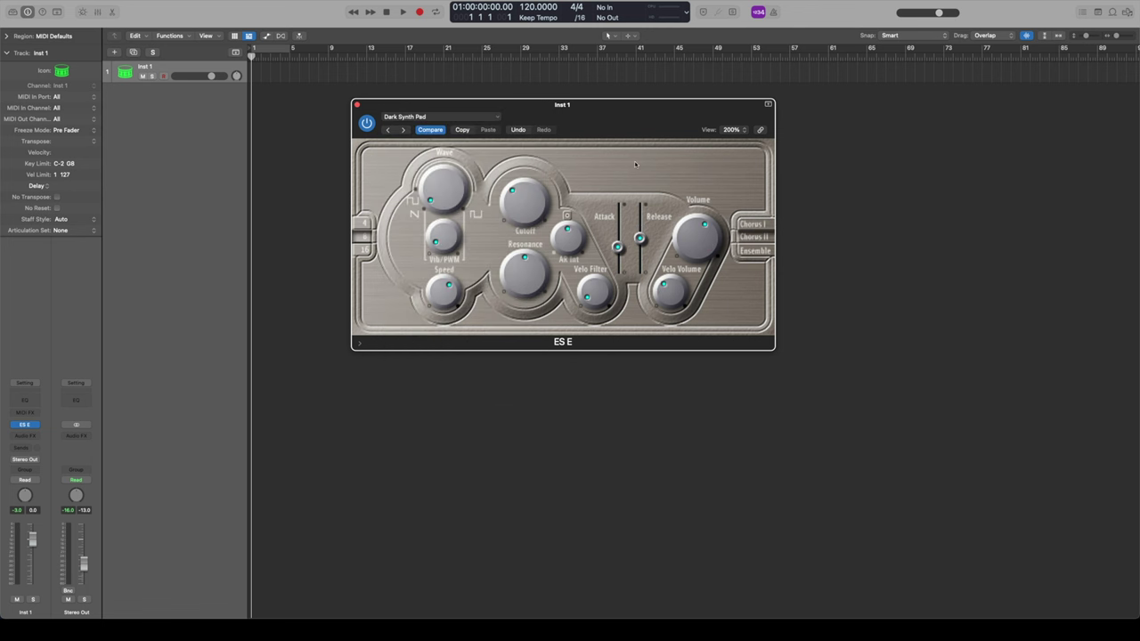
Step: Play C, G and B2 notes with Musical Typing to hear the pad
key(a)
key(g)
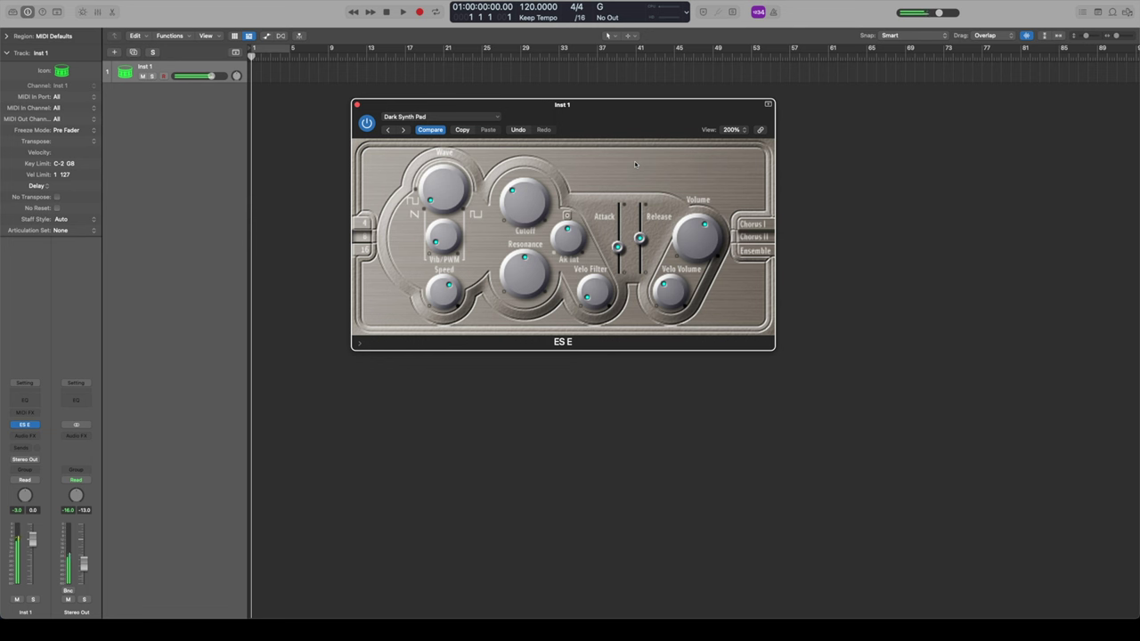
key(j)
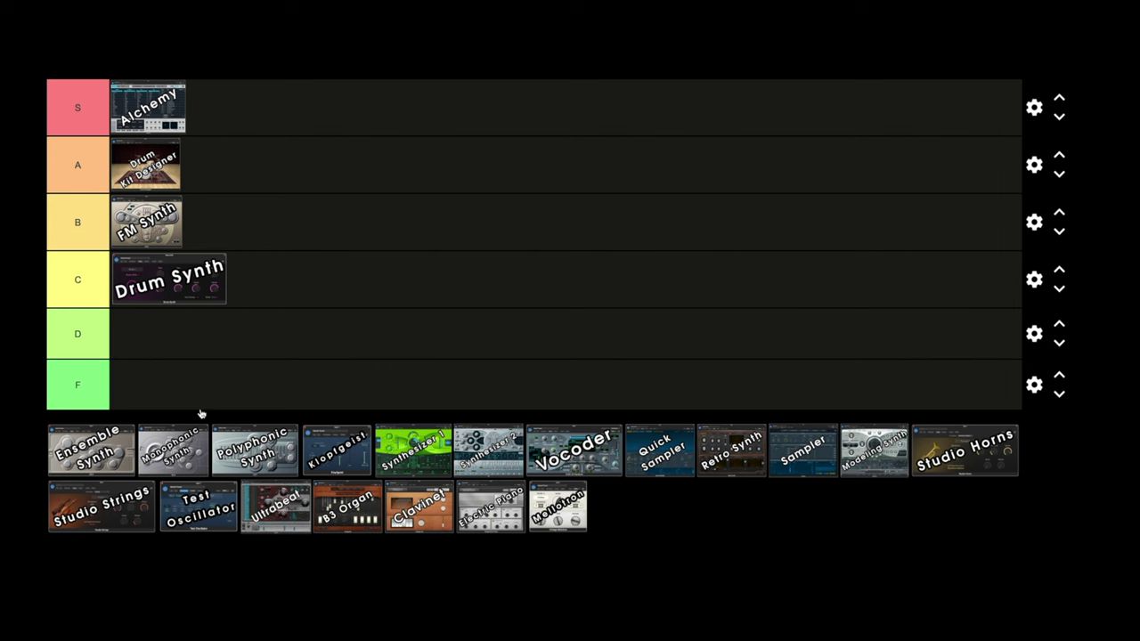
Step: Place the Ensemble Synth tile in tier D
drag(98, 449, 221, 338)
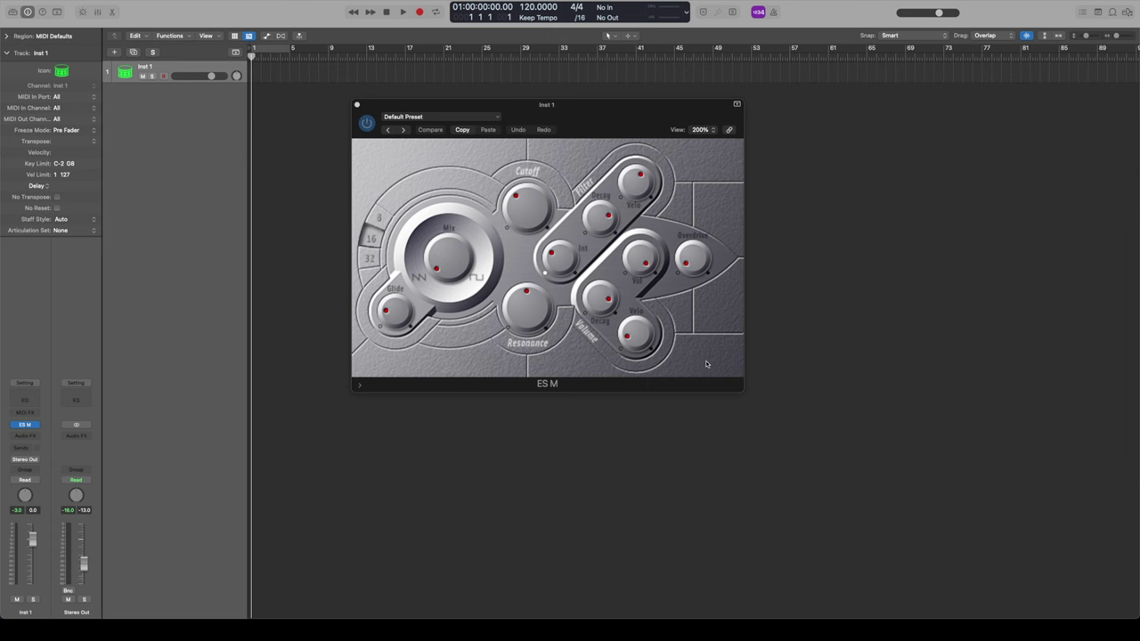
Step: Enlarge the ES M window and load its Analog Bass 01 preset
drag(740, 389, 806, 448)
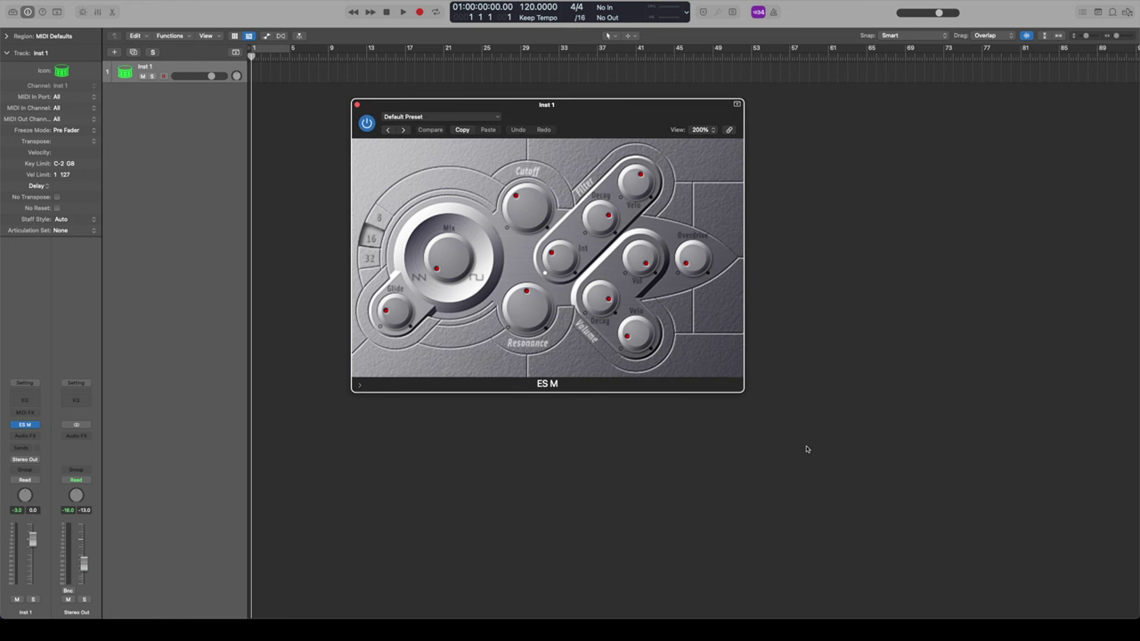
click(491, 117)
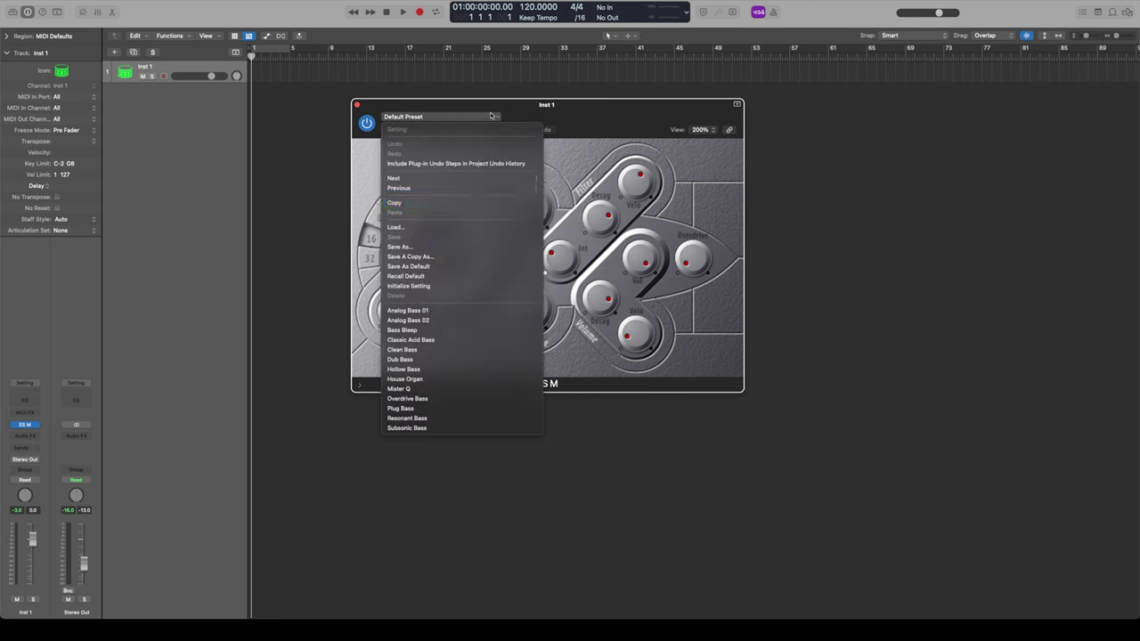
click(438, 309)
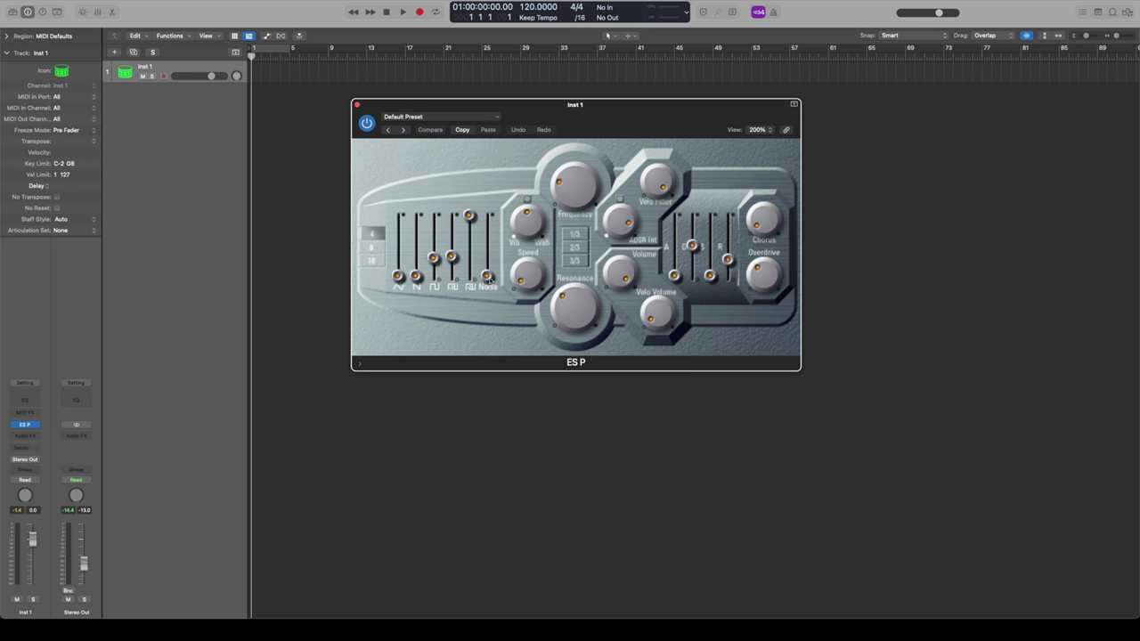
Step: Choose Square Pad from the ES P preset menu
click(476, 117)
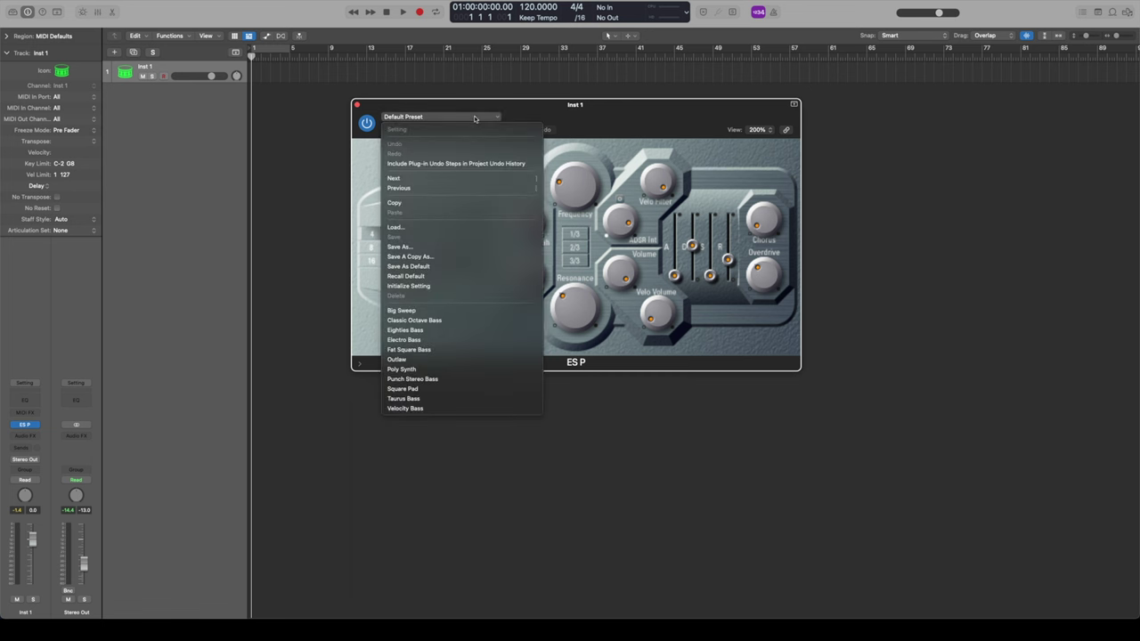
click(434, 388)
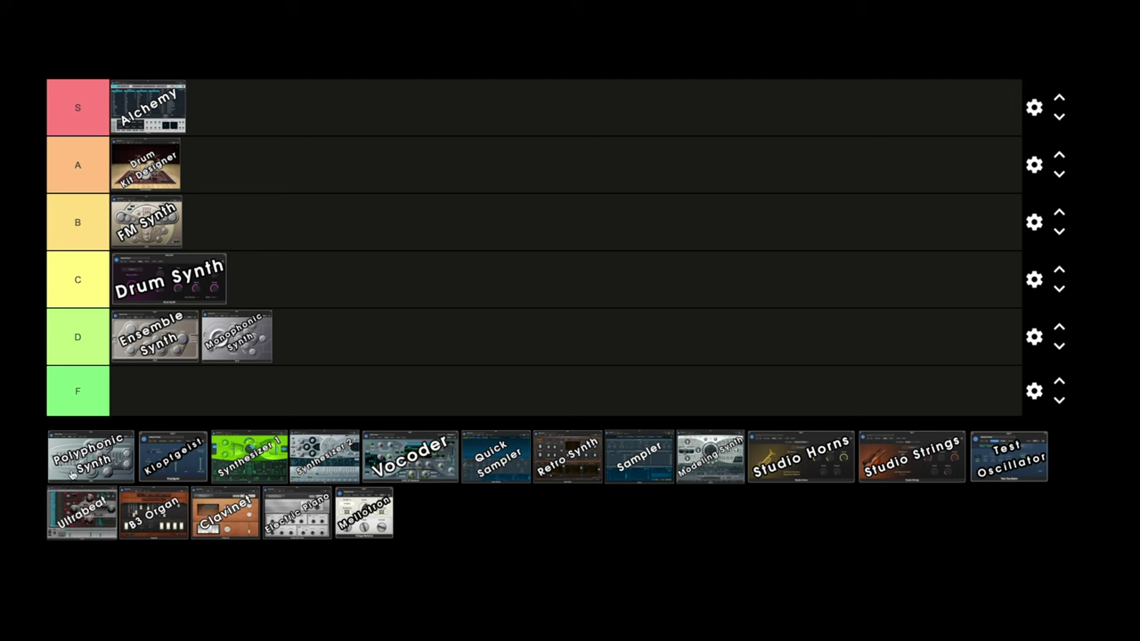
Step: Place the Polyphonic Synth tile in tier D beside the other ES synths
drag(90, 456, 334, 343)
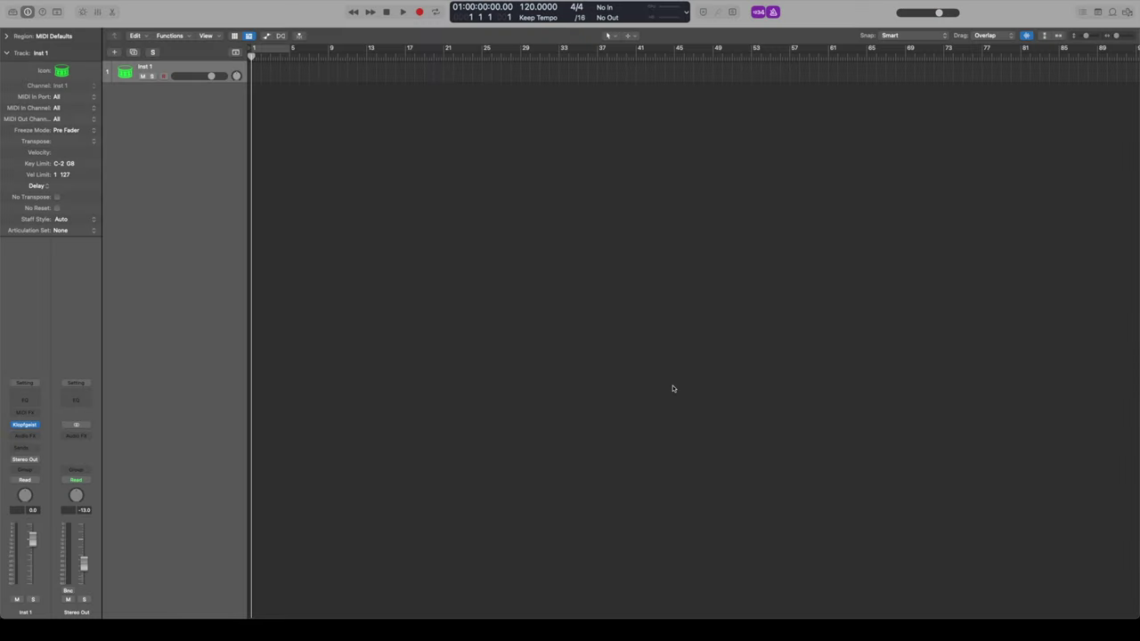
Step: Open and enlarge the Mixer showing all strips, then open Klopfgeist on the Click strip
key(super+2)
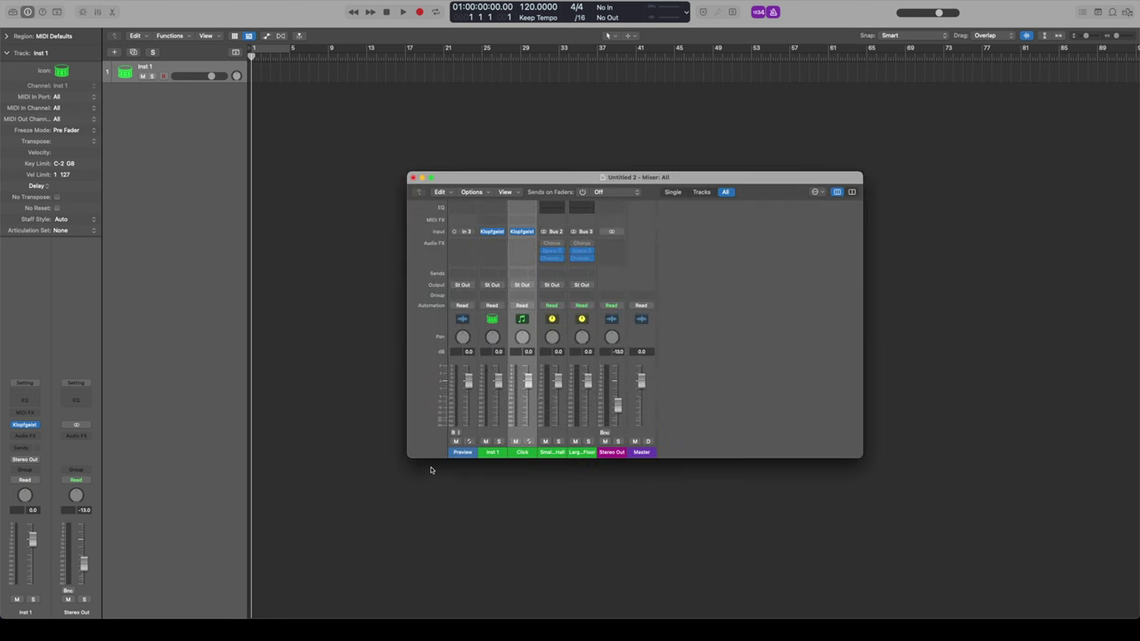
drag(407, 458, 311, 525)
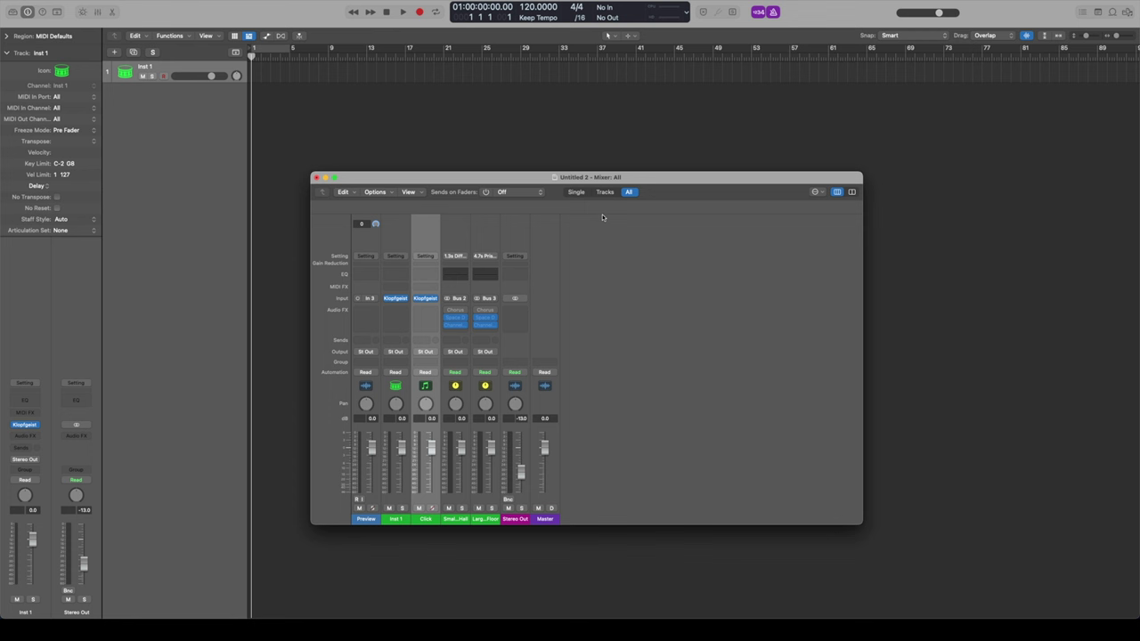
click(606, 192)
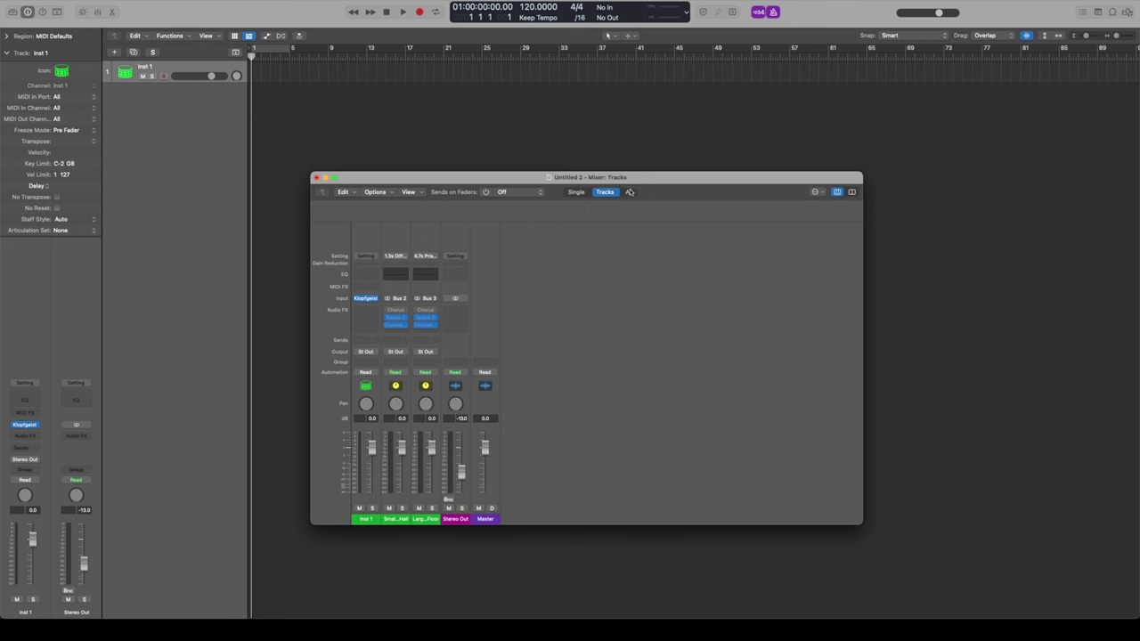
click(629, 193)
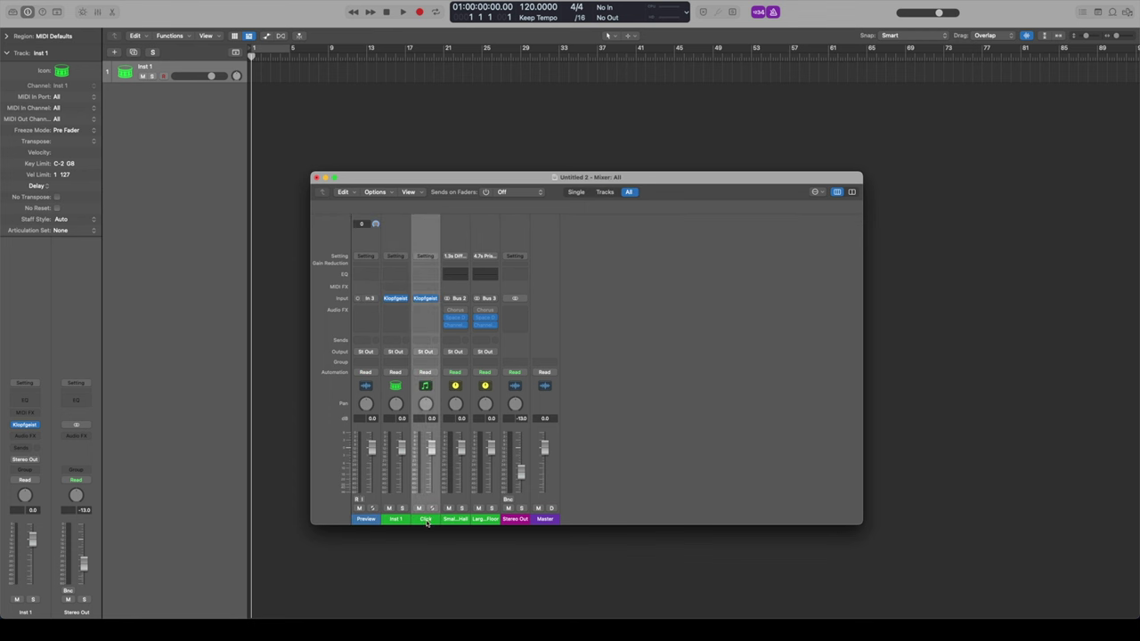
click(426, 298)
Step: Play the metronome through Klopfgeist and raise its Tonality from 0.50 to 0.54
drag(523, 110, 561, 124)
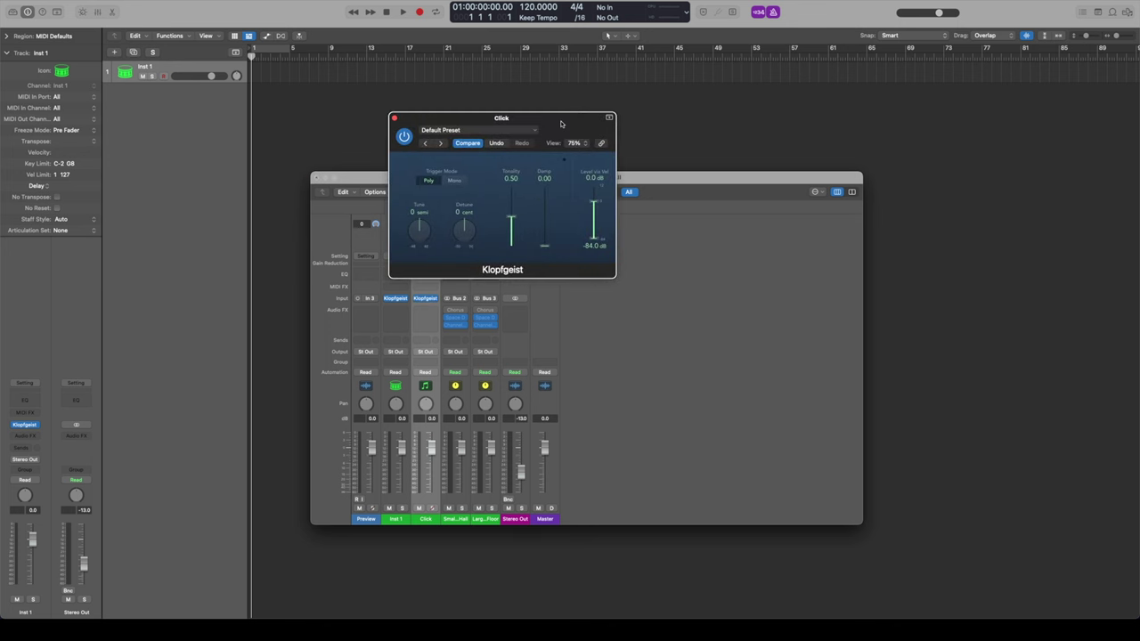
key(space)
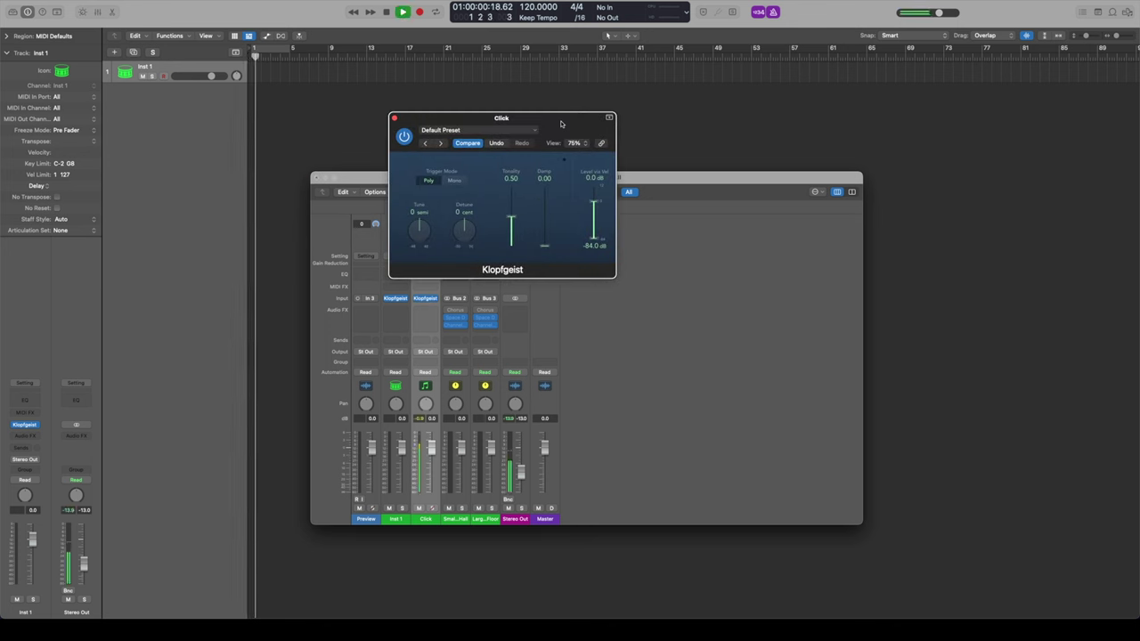
key(space)
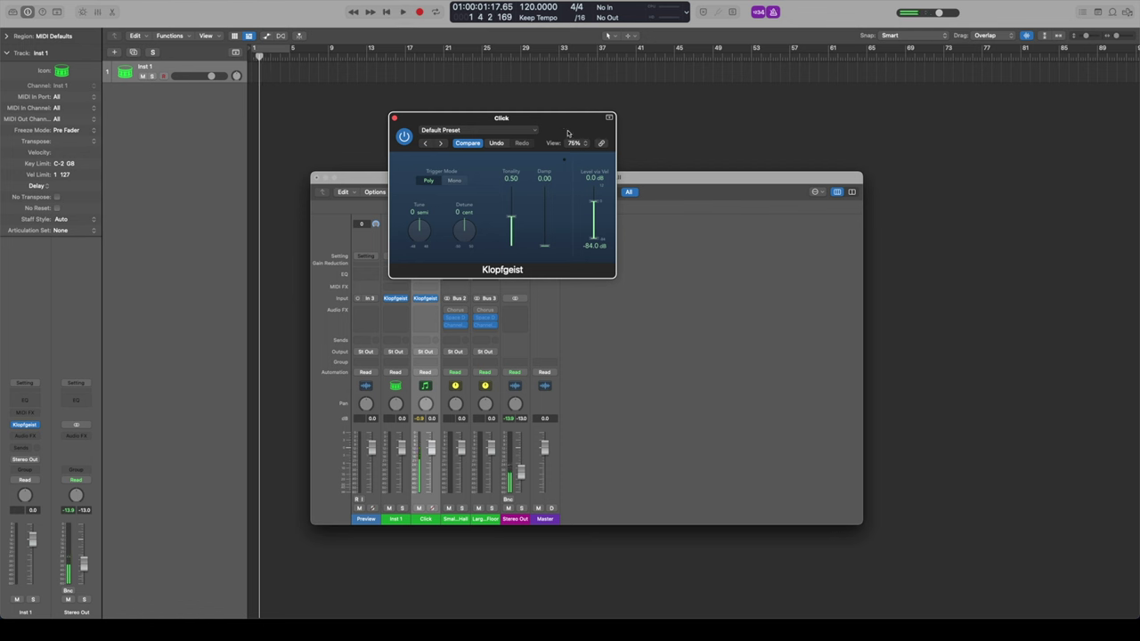
key(space)
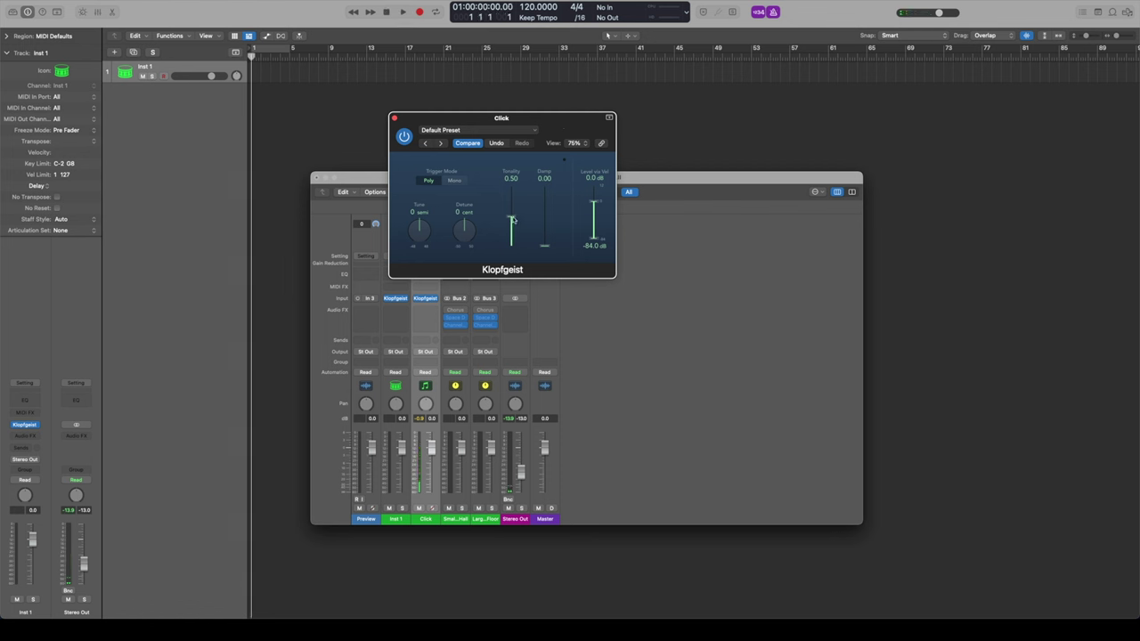
mouse_move(512, 219)
mouse_down()
mouse_move(512, 189)
mouse_move(512, 215)
mouse_up()
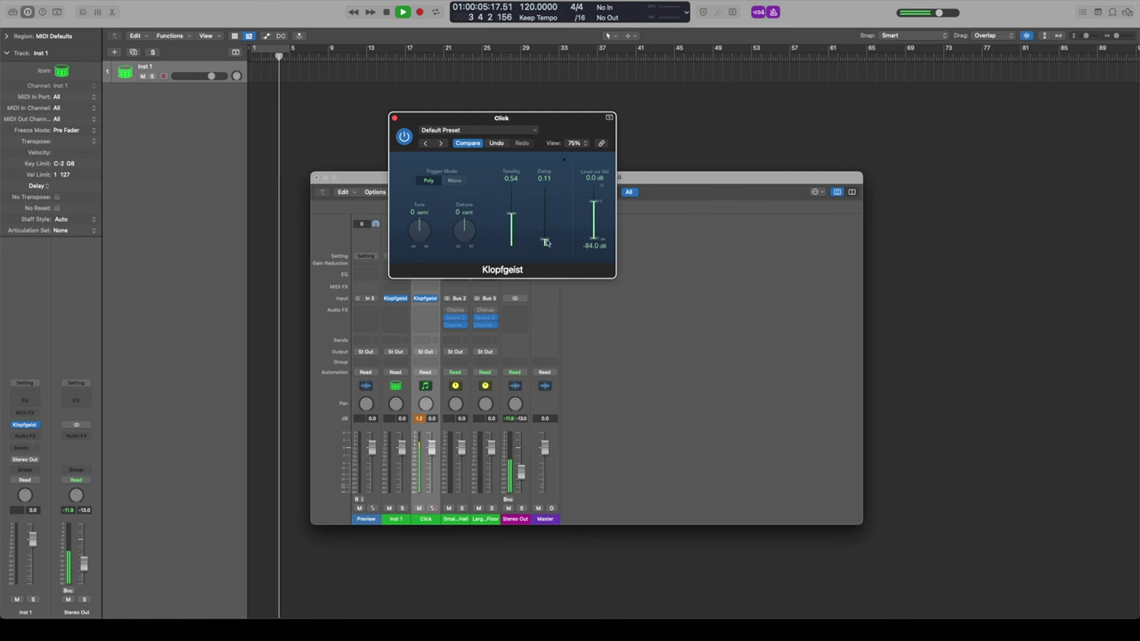